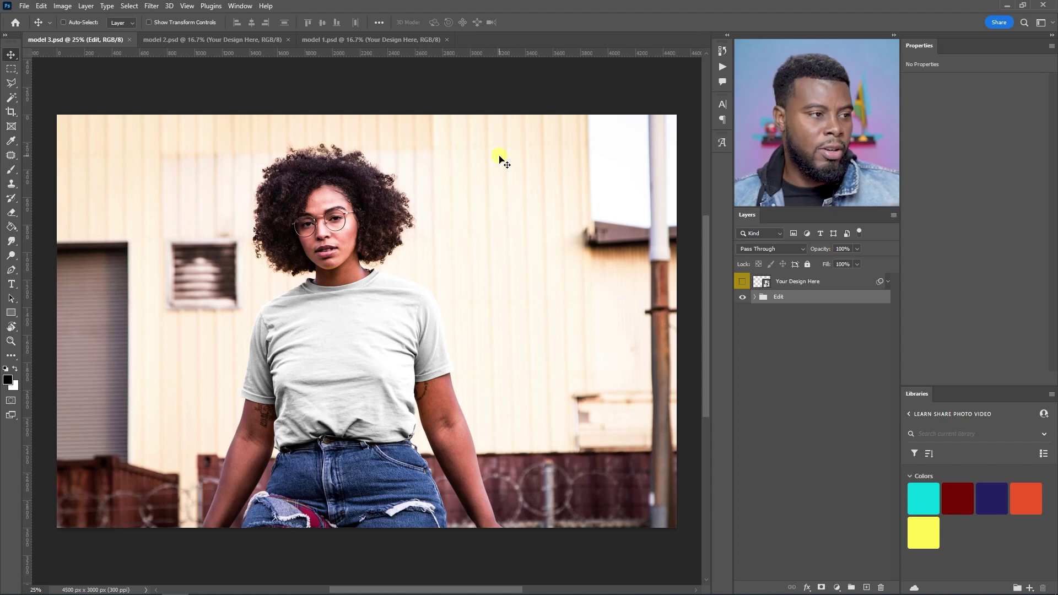
# - Switch from model 2.psd to the model 1.psd sofa mockup and expand its Edit group
pyautogui.click(223, 40)
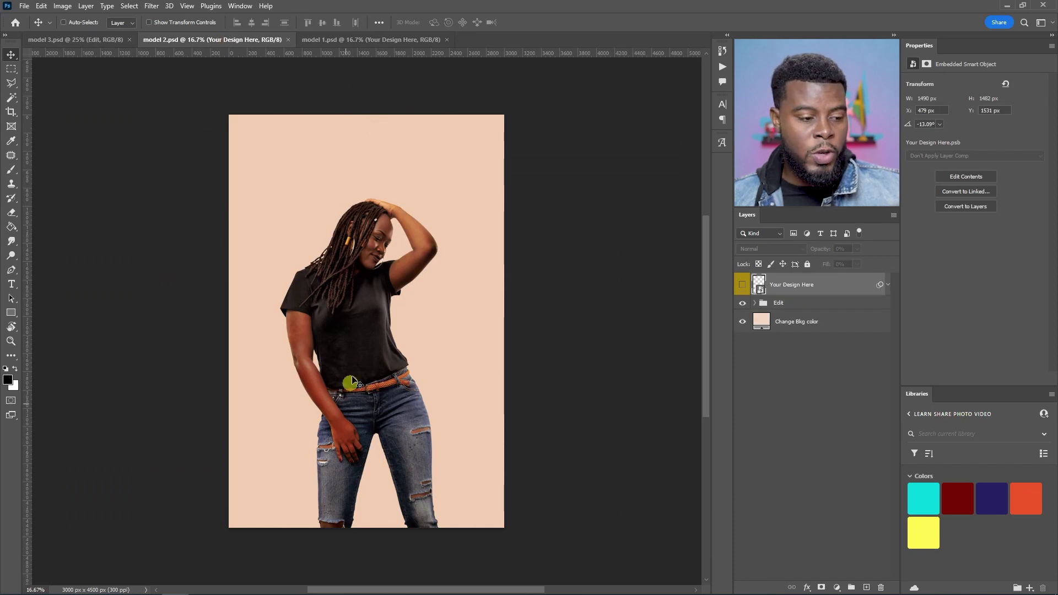
pyautogui.scroll(3, 344, 319)
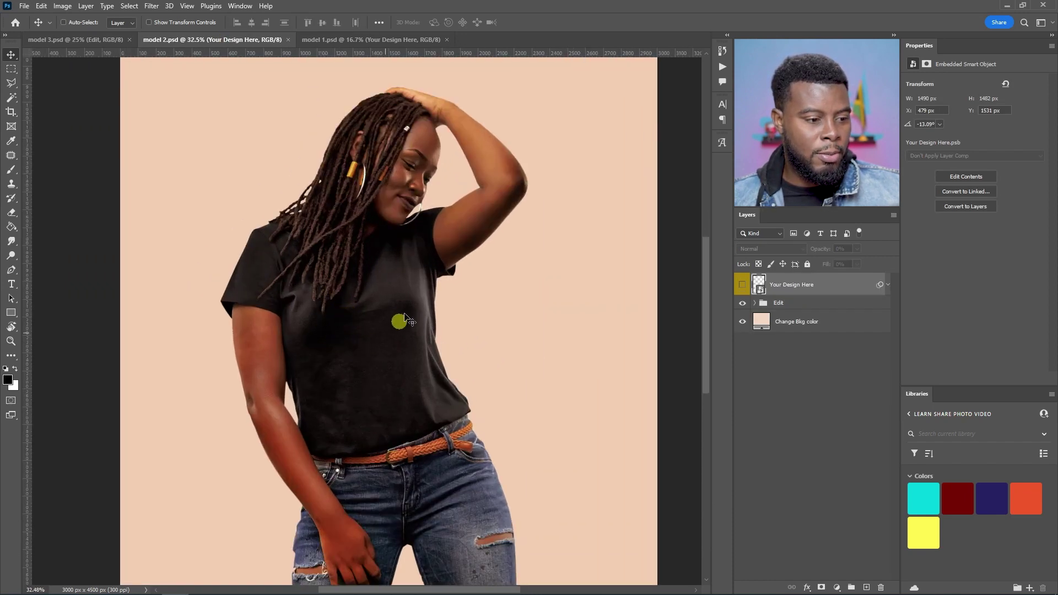
pyautogui.click(408, 42)
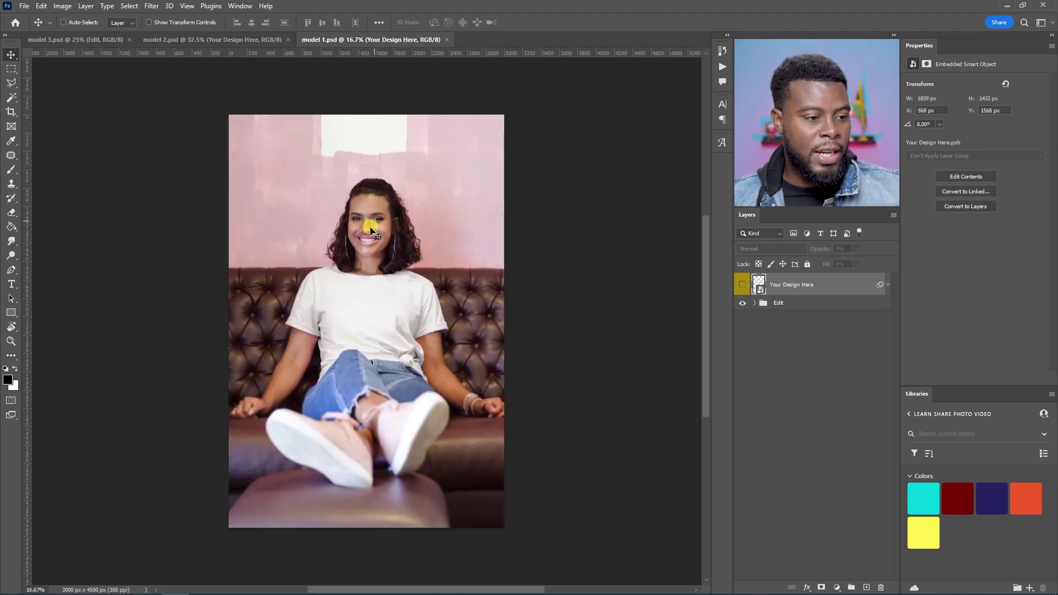
pyautogui.scroll(2, 354, 283)
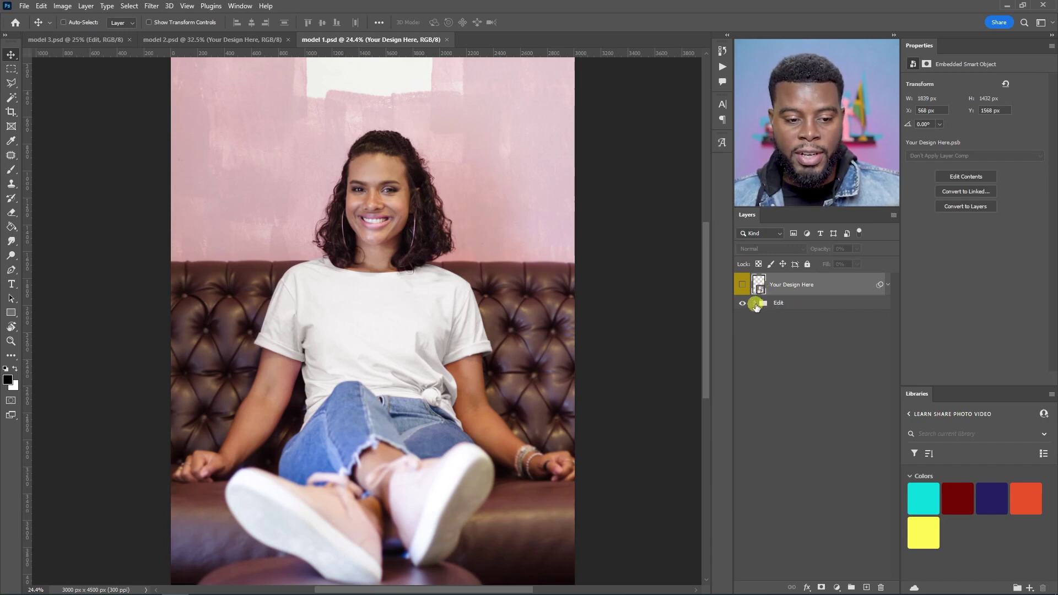
pyautogui.click(754, 303)
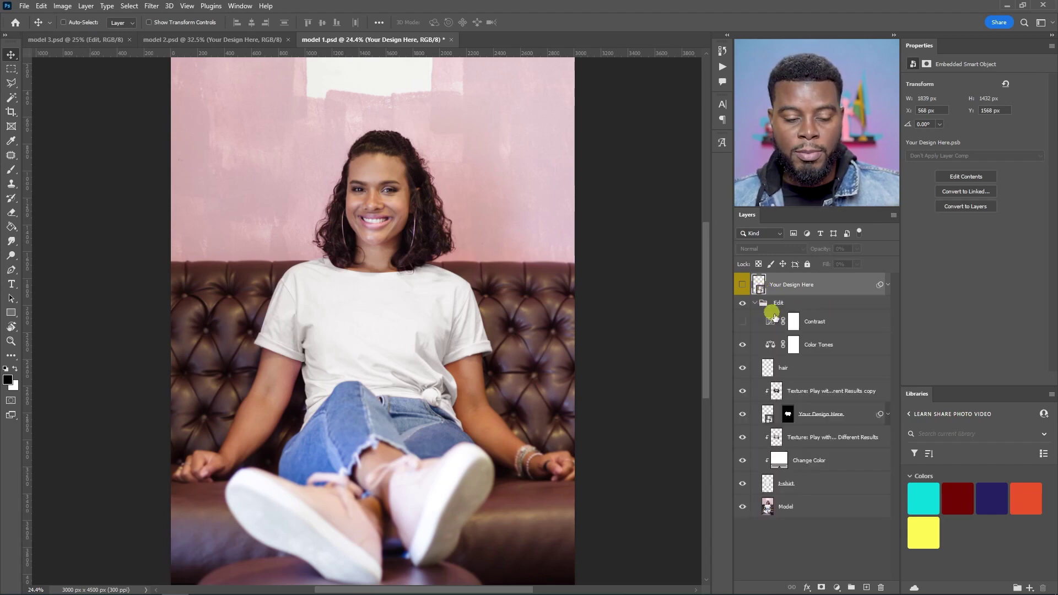
# - Preview deep red, light pink and pale yellow on the Change Color fill, then cancel to keep white
pyautogui.click(797, 463)
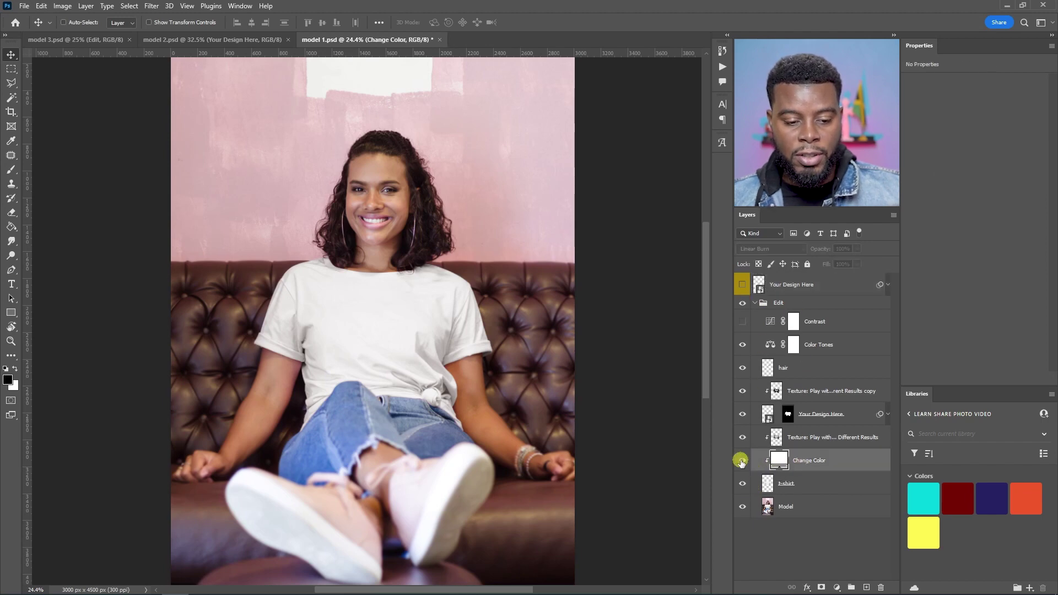
pyautogui.doubleClick(778, 462)
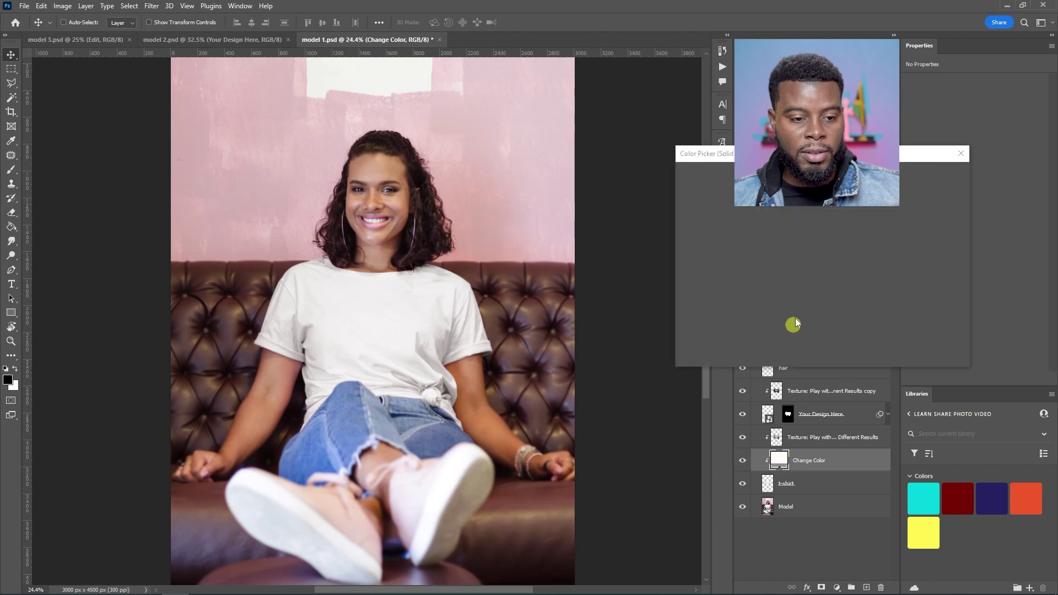
pyautogui.moveTo(735, 223)
pyautogui.mouseDown()
pyautogui.moveTo(760, 221)
pyautogui.moveTo(781, 240)
pyautogui.mouseUp()
pyautogui.moveTo(832, 276); pyautogui.dragTo(832, 217)
pyautogui.click(714, 190)
pyautogui.moveTo(713, 190)
pyautogui.mouseDown()
pyautogui.moveTo(692, 201)
pyautogui.moveTo(677, 174)
pyautogui.moveTo(661, 175)
pyautogui.mouseUp()
pyautogui.moveTo(834, 309); pyautogui.dragTo(833, 298)
pyautogui.moveTo(705, 210)
pyautogui.mouseDown()
pyautogui.moveTo(705, 184)
pyautogui.moveTo(715, 187)
pyautogui.mouseUp()
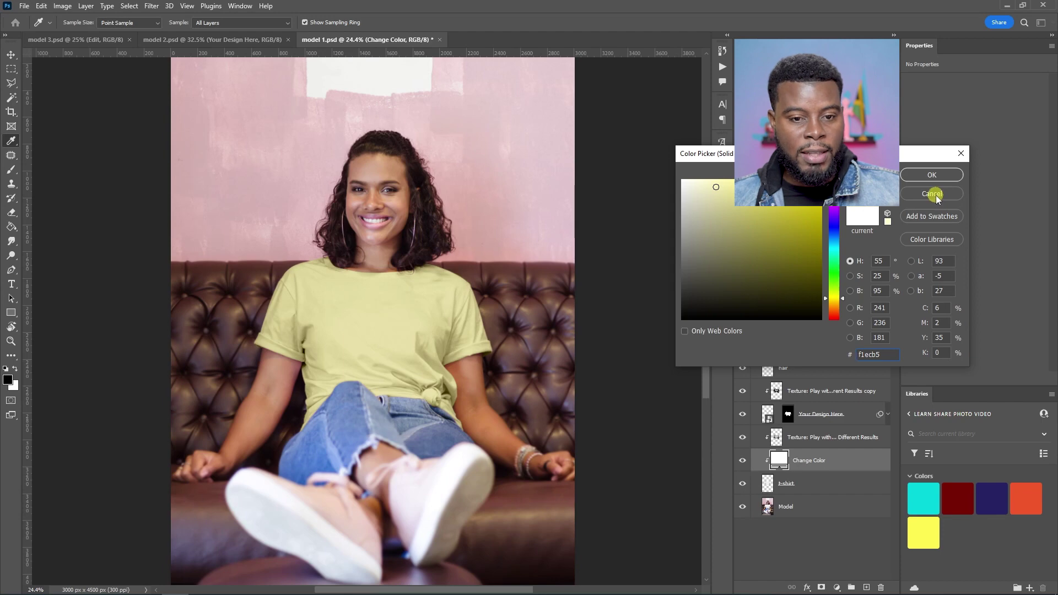
pyautogui.click(932, 194)
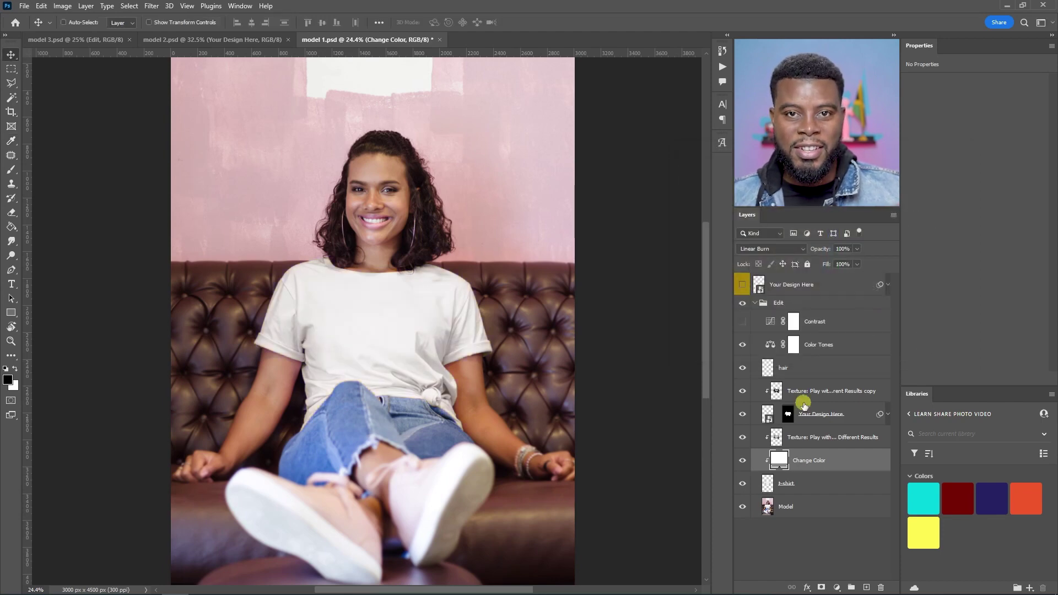
# - In Your Design Here, scale the red logo to 15.75%, then step it smaller toward 6.75%
pyautogui.doubleClick(761, 291)
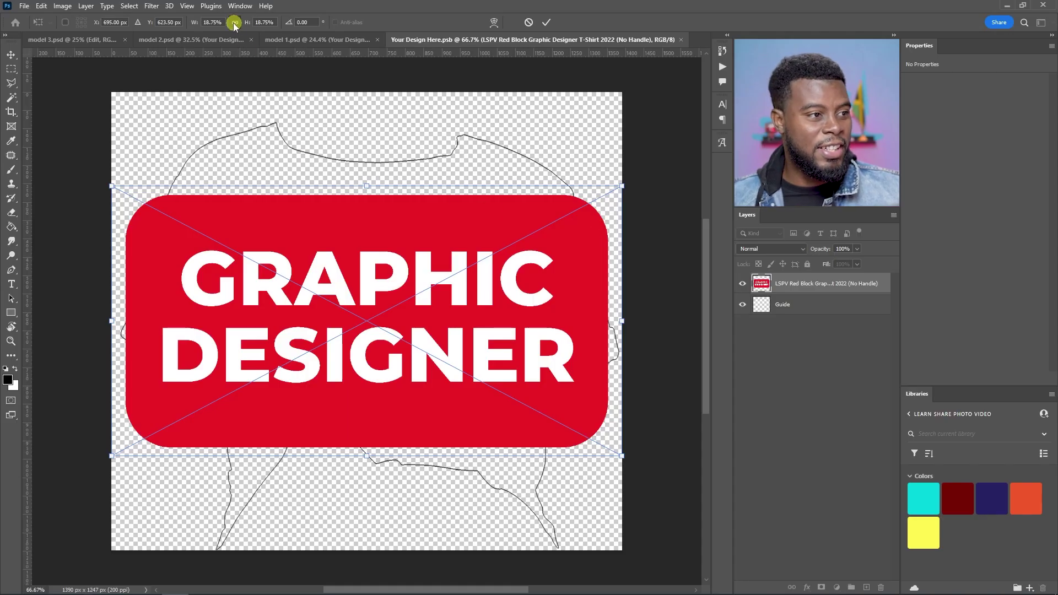
pyautogui.doubleClick(213, 22)
pyautogui.write('15.75')
pyautogui.press('Return')
pyautogui.press('Down')
pyautogui.press('Down')
pyautogui.press('Down')
pyautogui.press('Down')
pyautogui.press('Down')
pyautogui.press('Down')
pyautogui.press('Down')
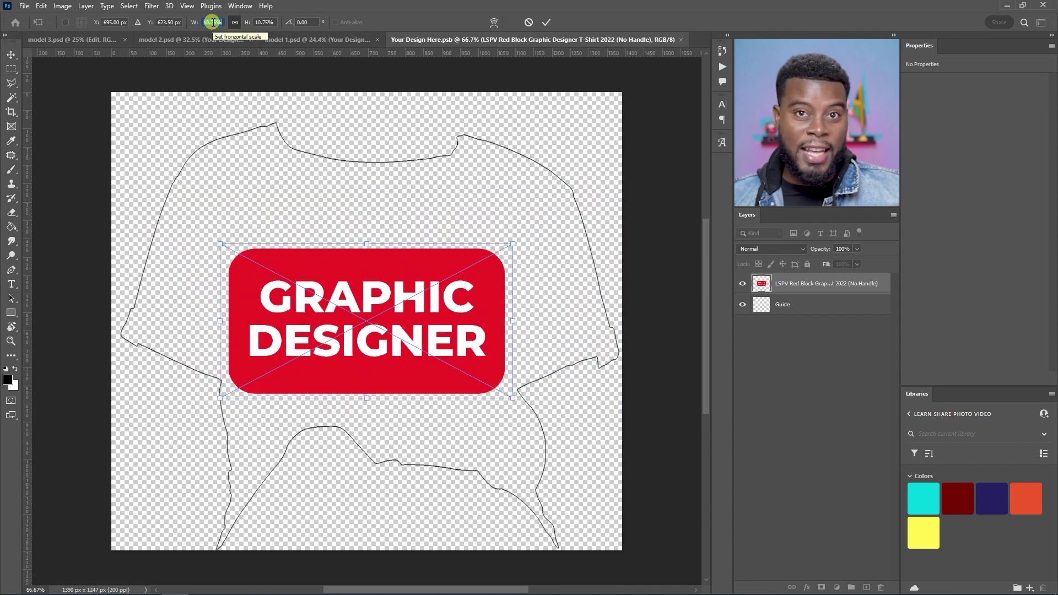
pyautogui.press('Down')
pyautogui.press('Down')
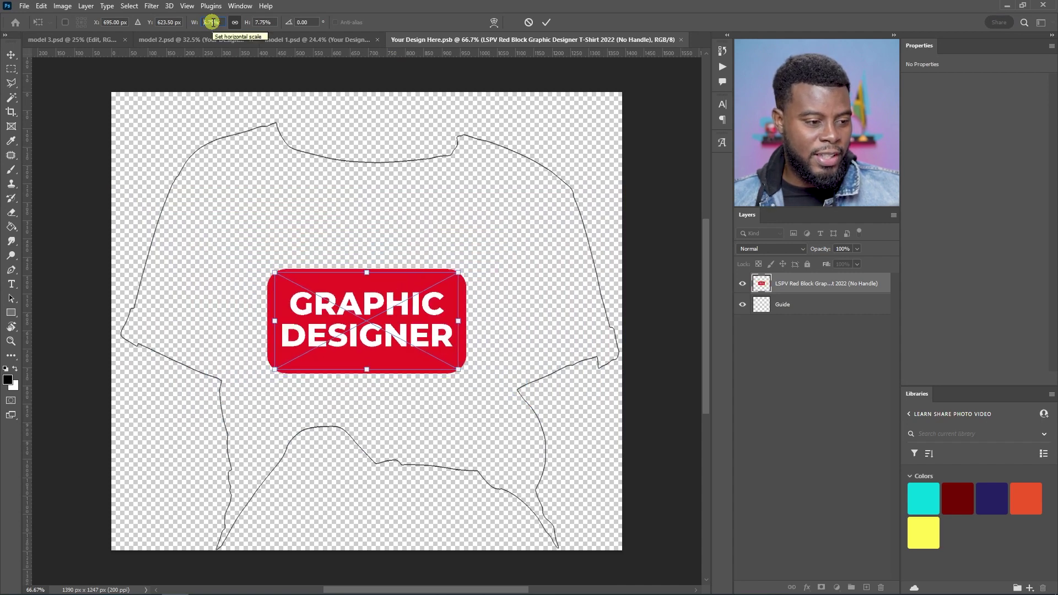
# - Move the shrunken logo higher on the shirt chest and commit the transform
pyautogui.click(363, 311)
pyautogui.moveTo(364, 312); pyautogui.dragTo(371, 272)
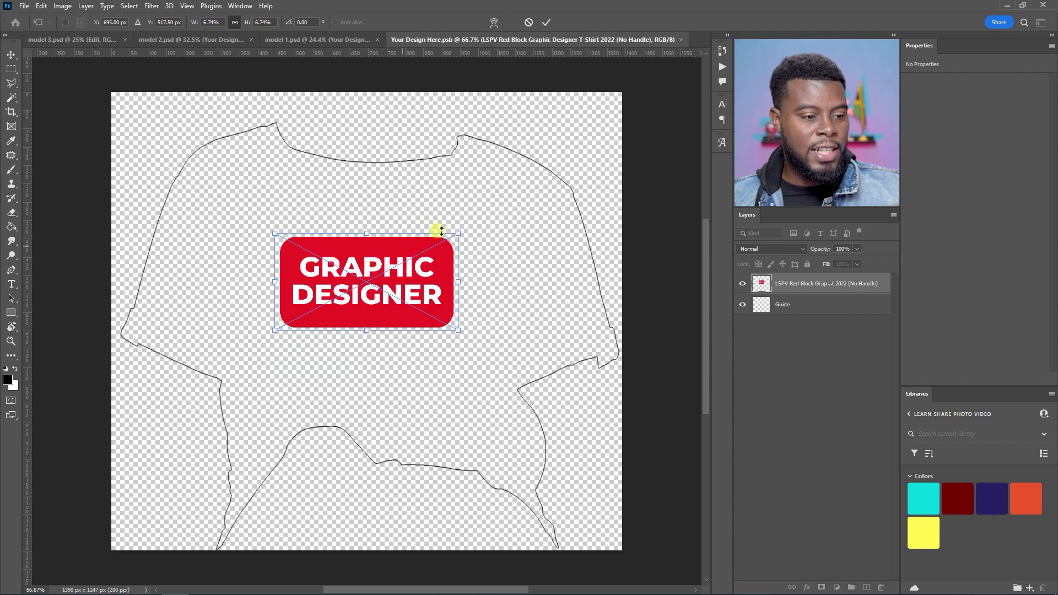
pyautogui.doubleClick(407, 280)
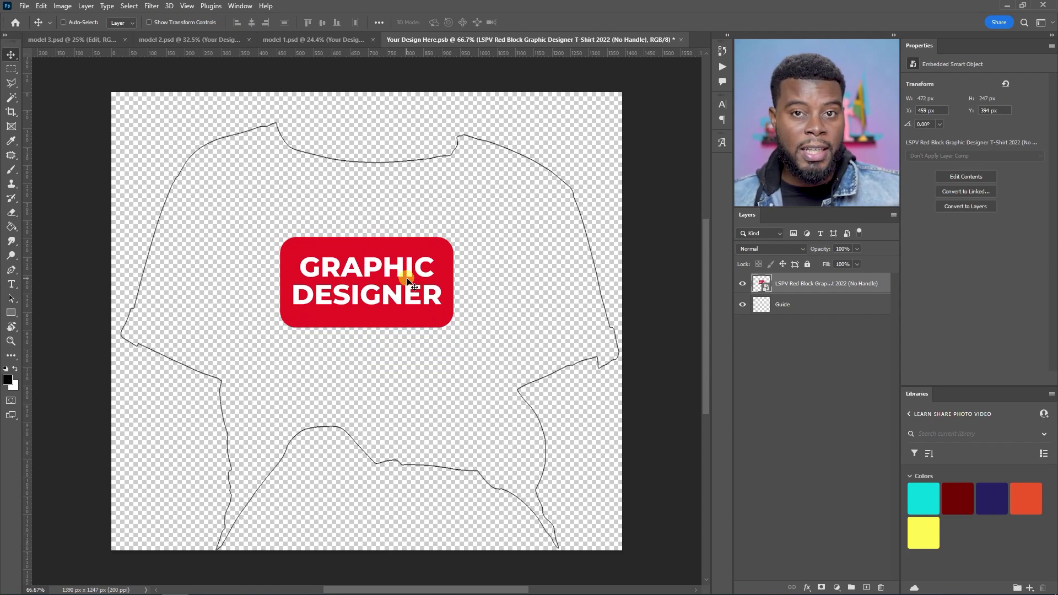
pyautogui.click(330, 41)
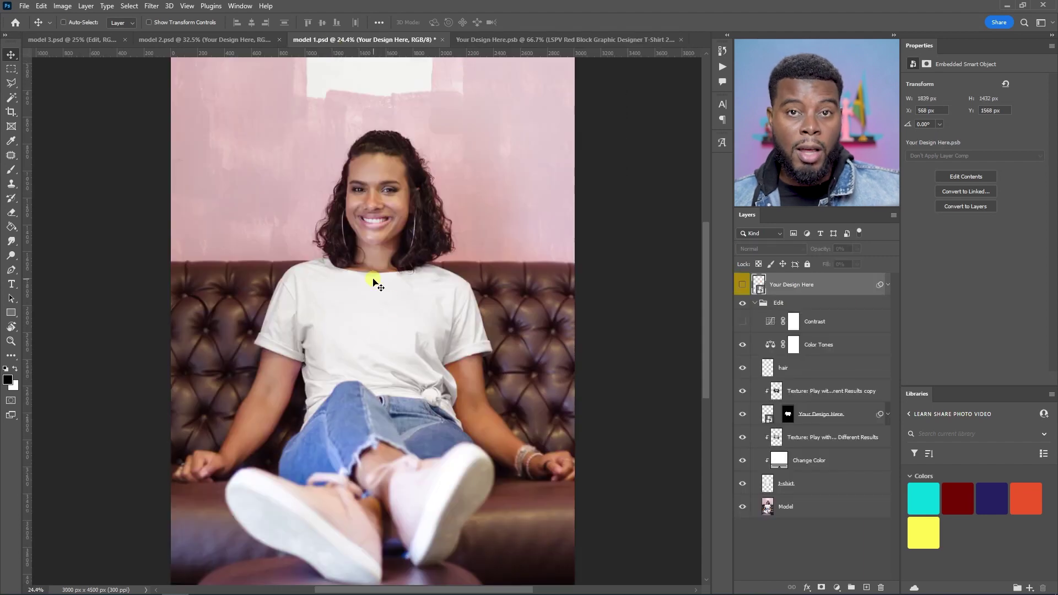
# - Save Your Design Here.psb and check the smaller red logo on model 1.psd's white tee
pyautogui.click(559, 40)
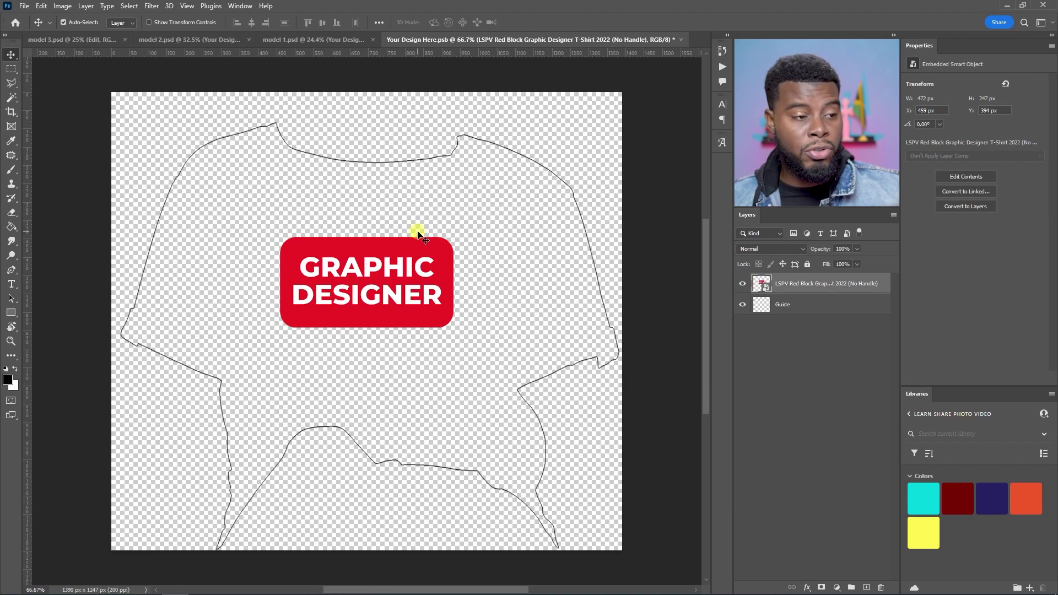
pyautogui.hotkey('ctrl', 's')
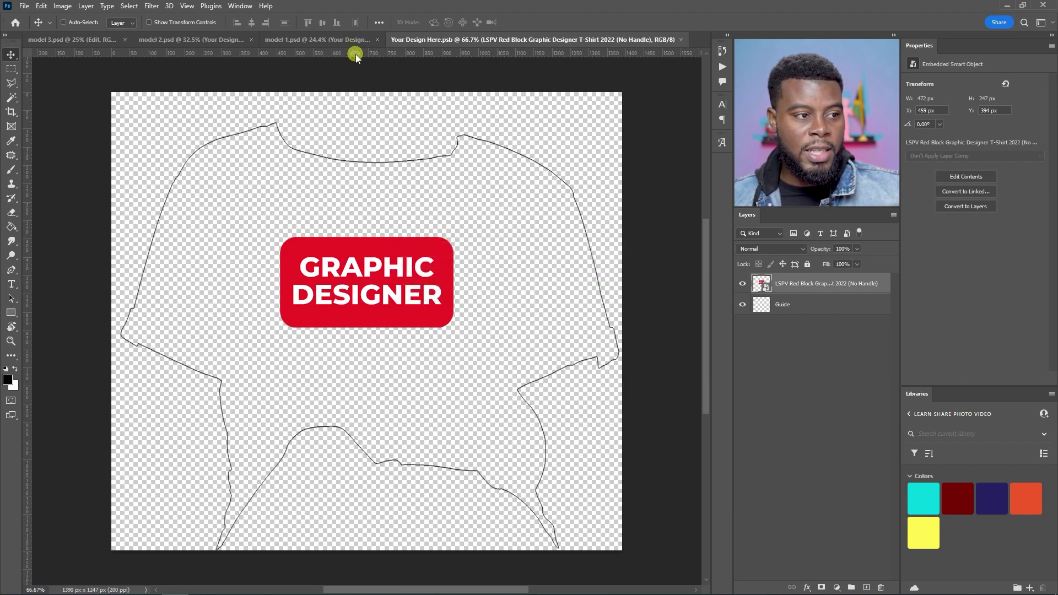
pyautogui.click(349, 43)
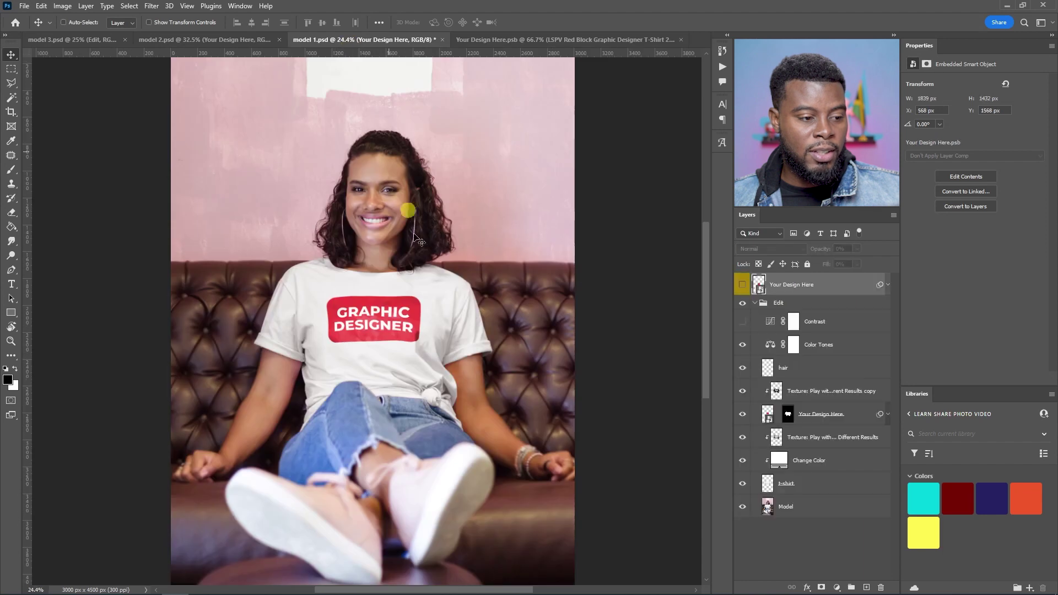
pyautogui.scroll(5, 384, 325)
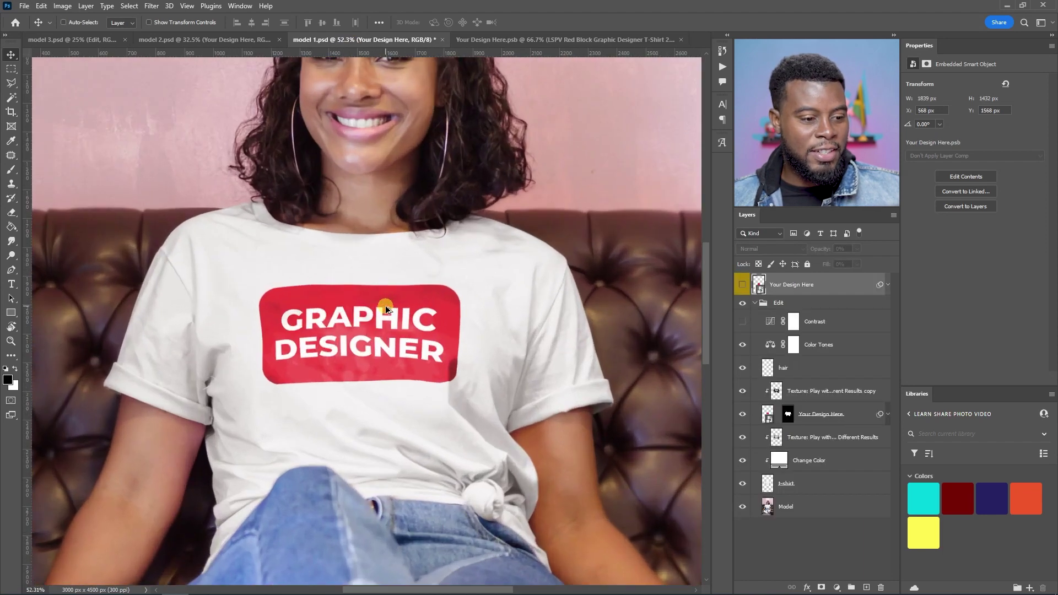
pyautogui.scroll(-2, 385, 307)
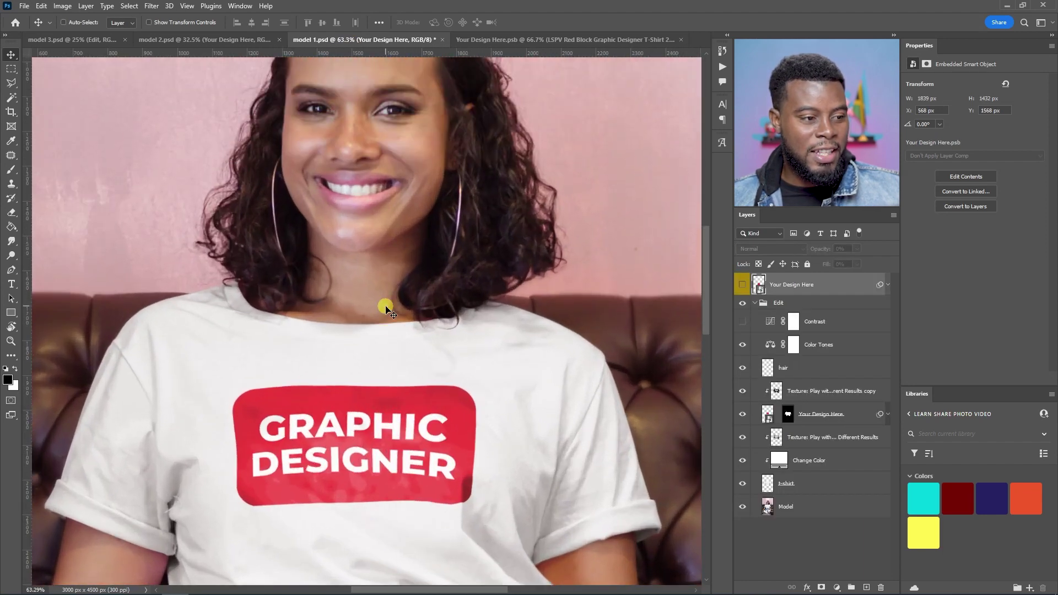
pyautogui.scroll(-3, 385, 307)
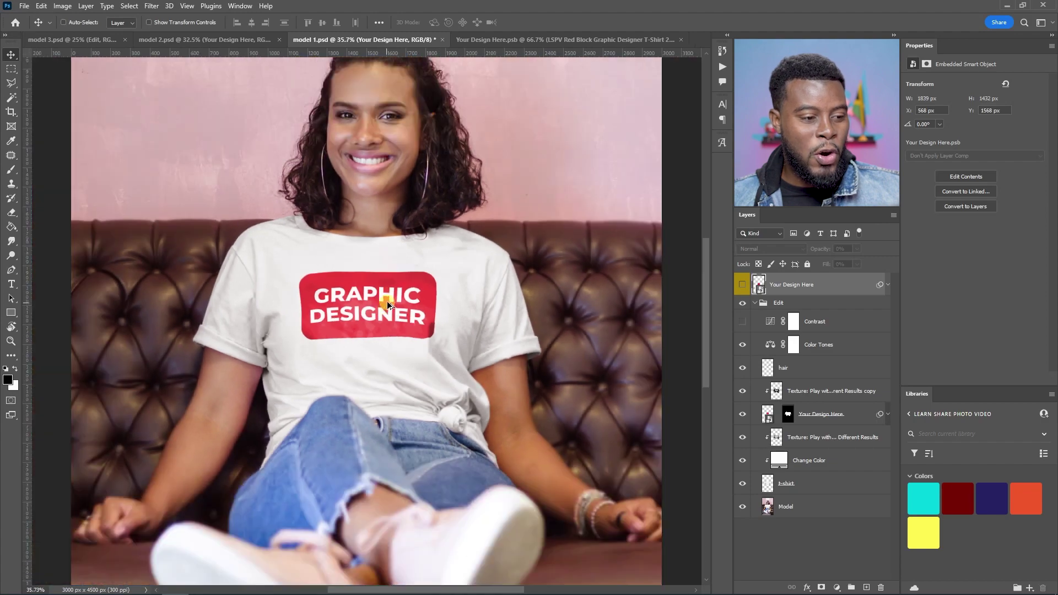
pyautogui.scroll(2, 387, 300)
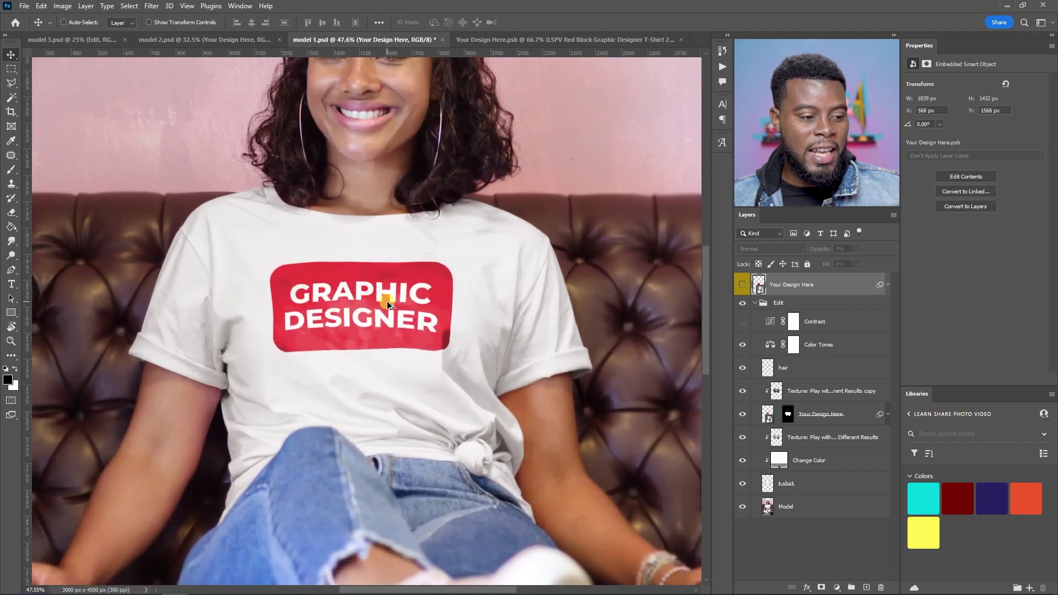
pyautogui.click(504, 39)
pyautogui.click(330, 40)
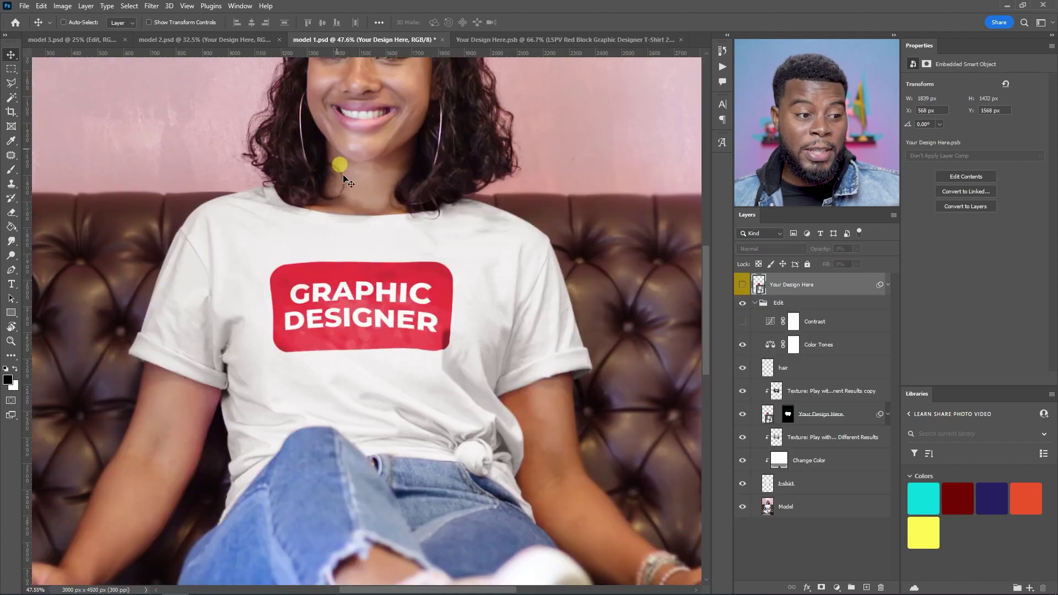
pyautogui.scroll(-1, 358, 225)
pyautogui.scroll(1, 358, 225)
pyautogui.scroll(1, 358, 226)
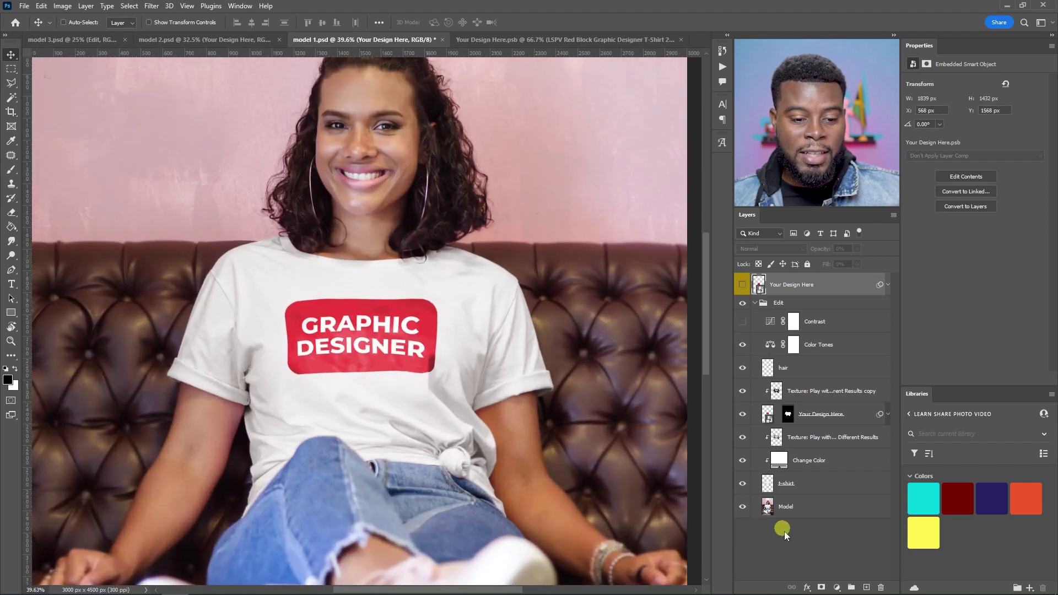
# - Set the Change Color fill to pale yellow f4ec94 and confirm it
pyautogui.click(783, 463)
pyautogui.doubleClick(782, 463)
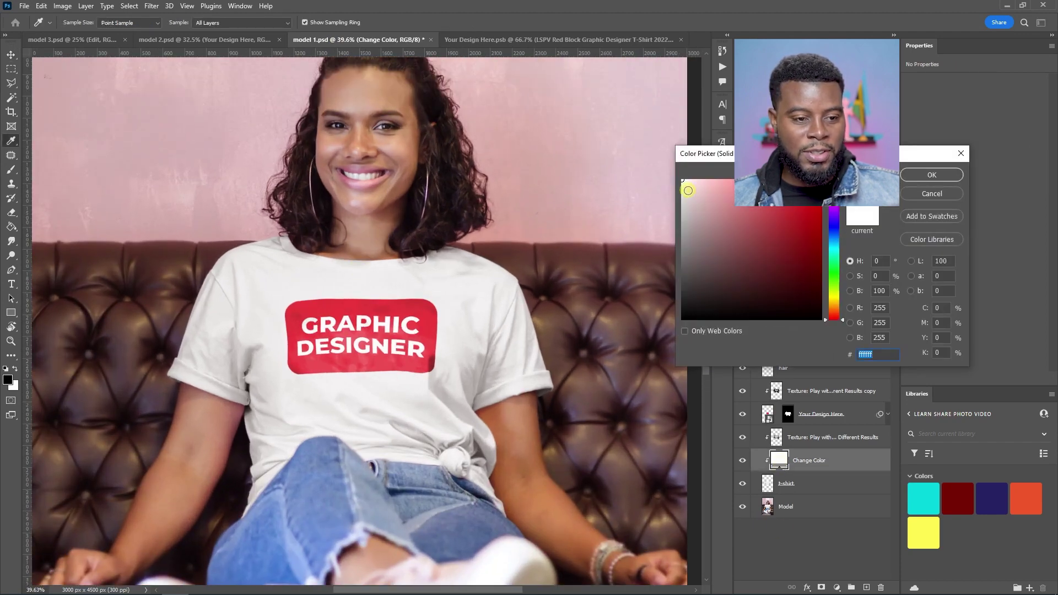
pyautogui.click(685, 189)
pyautogui.doubleClick(869, 354)
pyautogui.write('f4eb87')
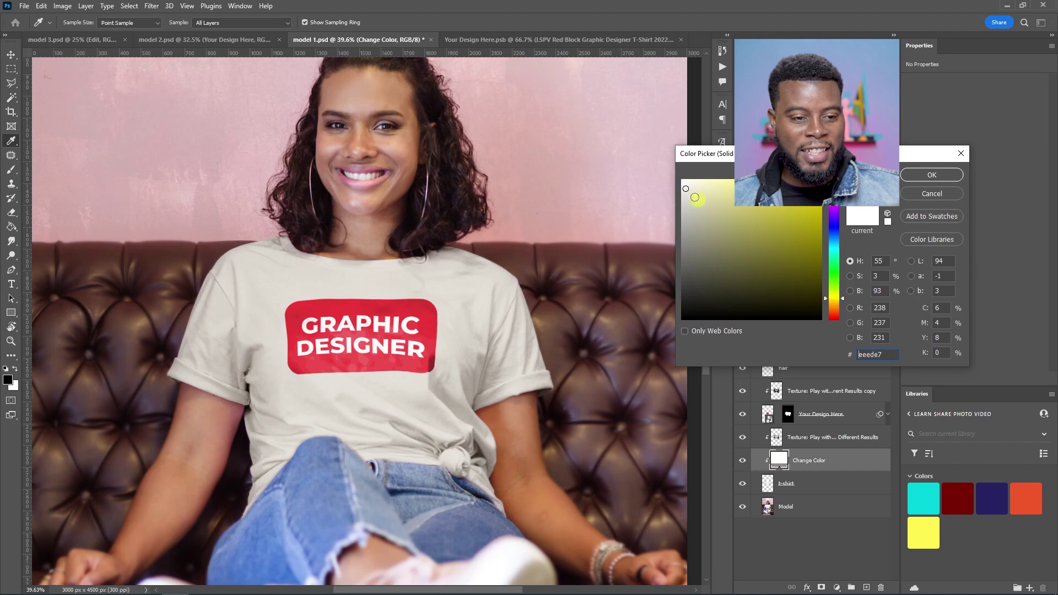
pyautogui.write('f0e356')
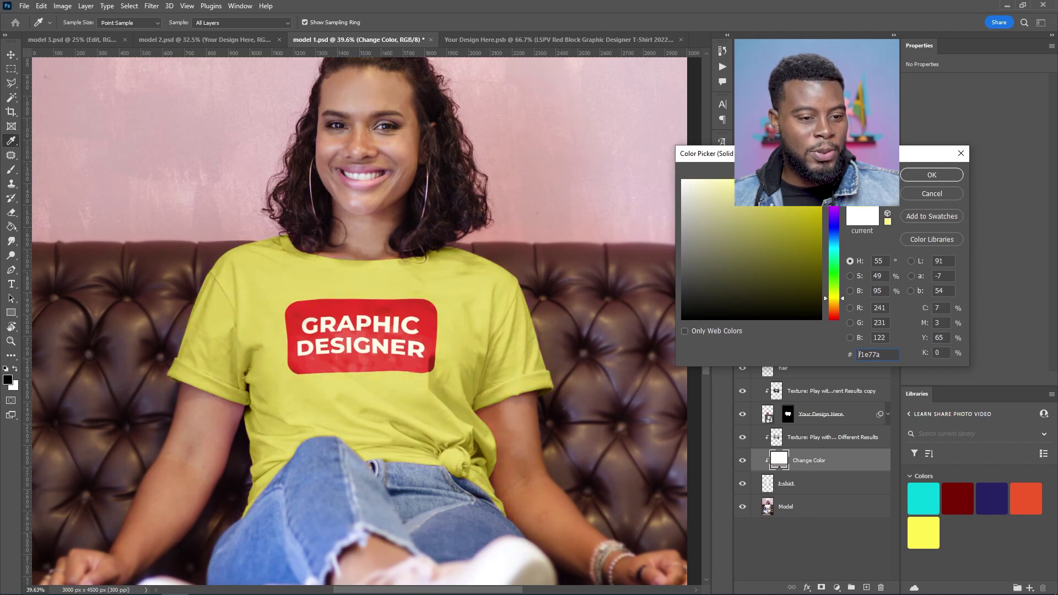
pyautogui.click(728, 183)
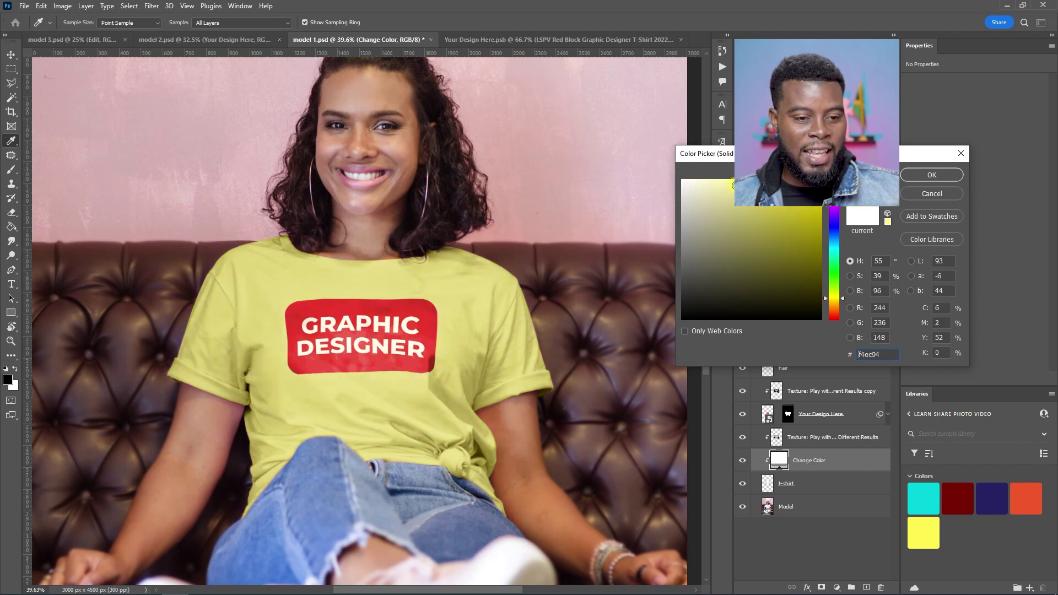
pyautogui.click(926, 176)
pyautogui.scroll(-5, 649, 224)
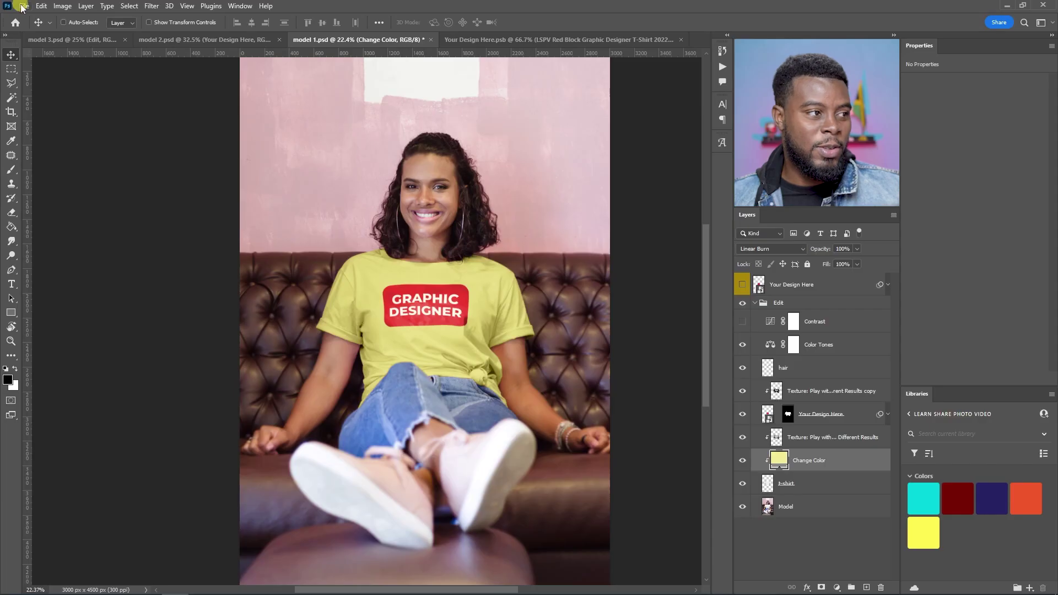
# - Dismiss the File menu and switch to the model 3.psd grey-tee mockup
pyautogui.click(24, 5)
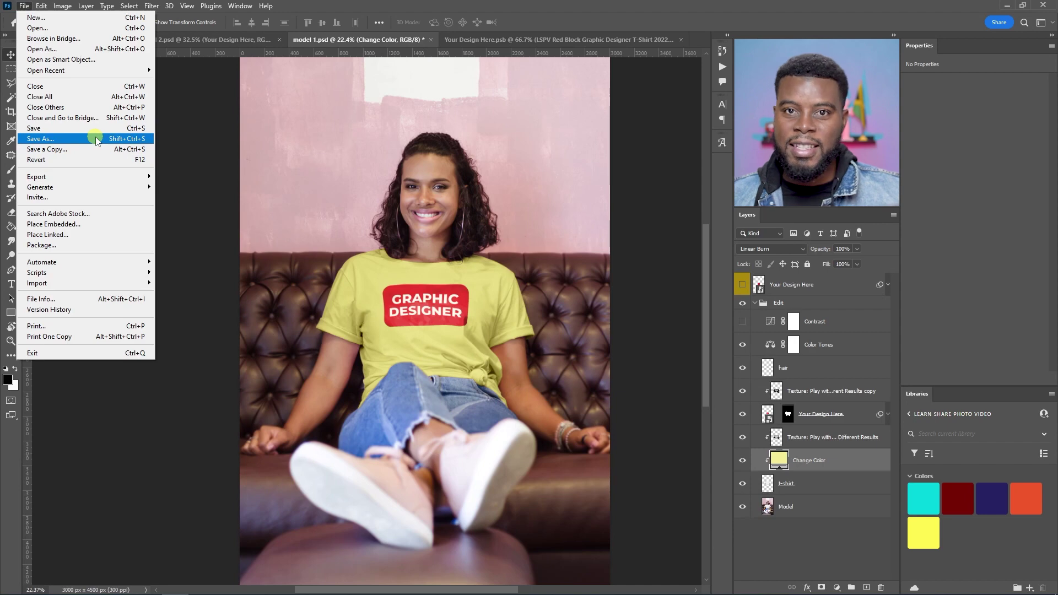
pyautogui.click(643, 191)
pyautogui.scroll(1, 538, 249)
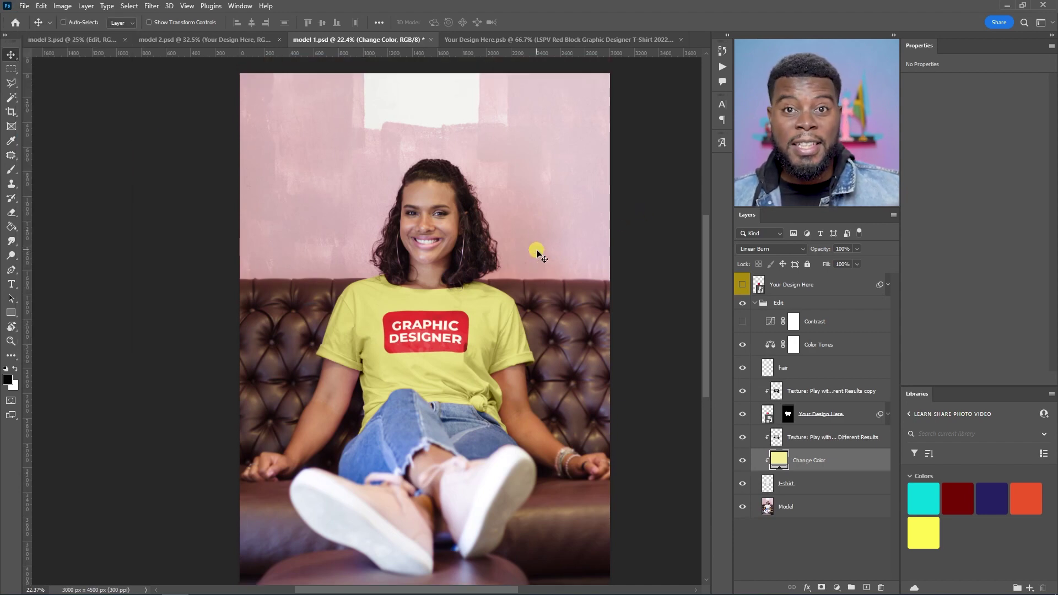
pyautogui.scroll(-1, 536, 252)
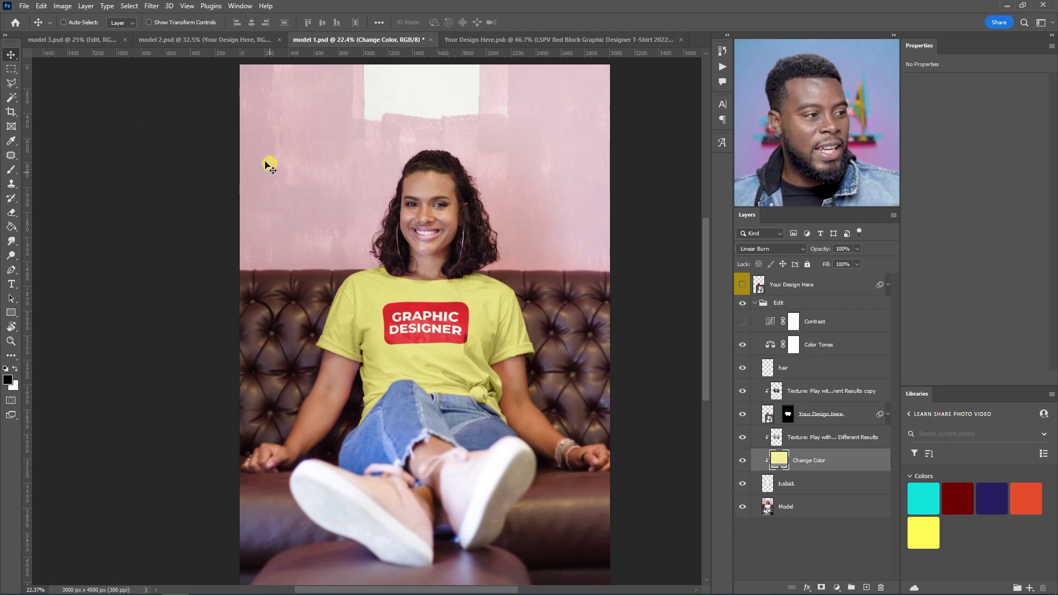
pyautogui.click(94, 42)
pyautogui.scroll(1, 263, 259)
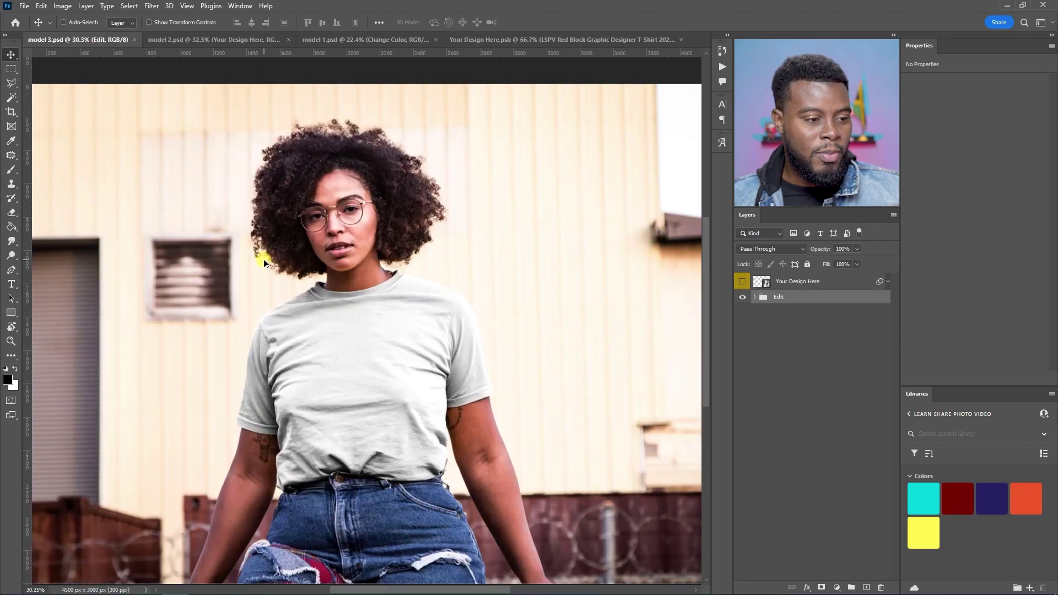
pyautogui.scroll(-2, 353, 264)
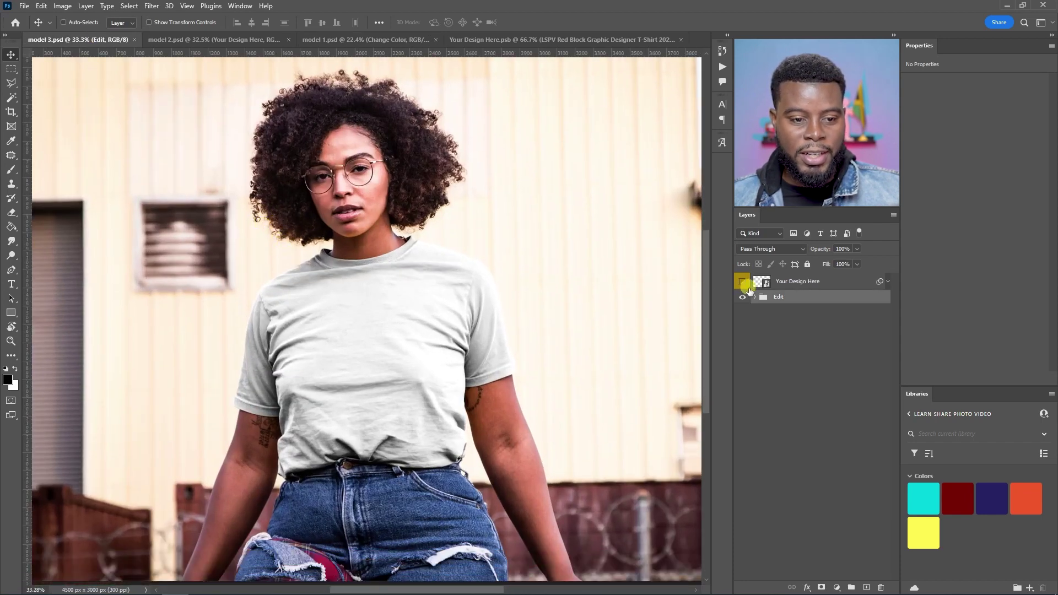
pyautogui.click(484, 39)
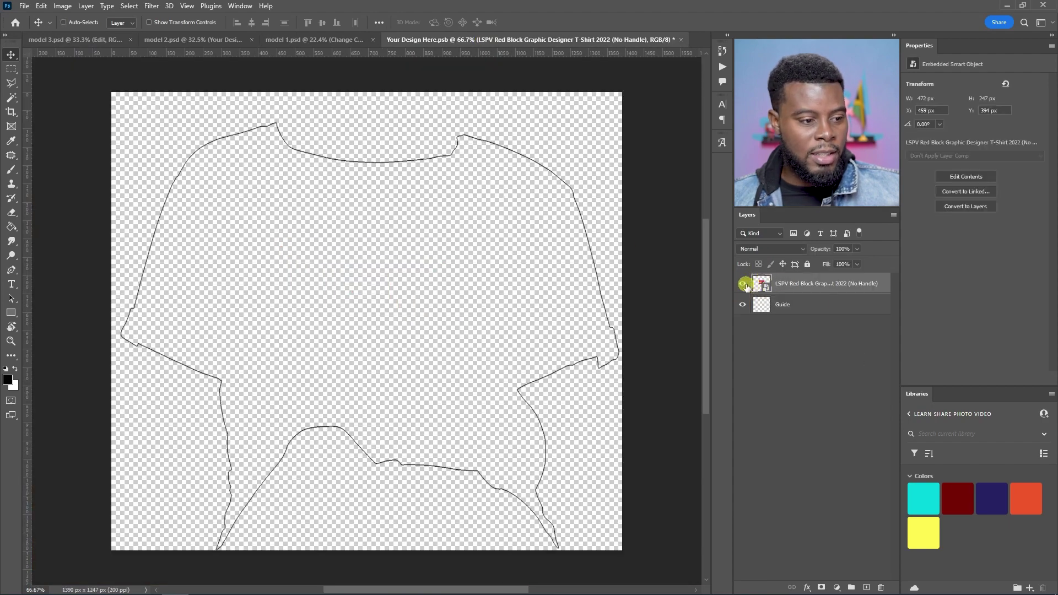
pyautogui.click(107, 46)
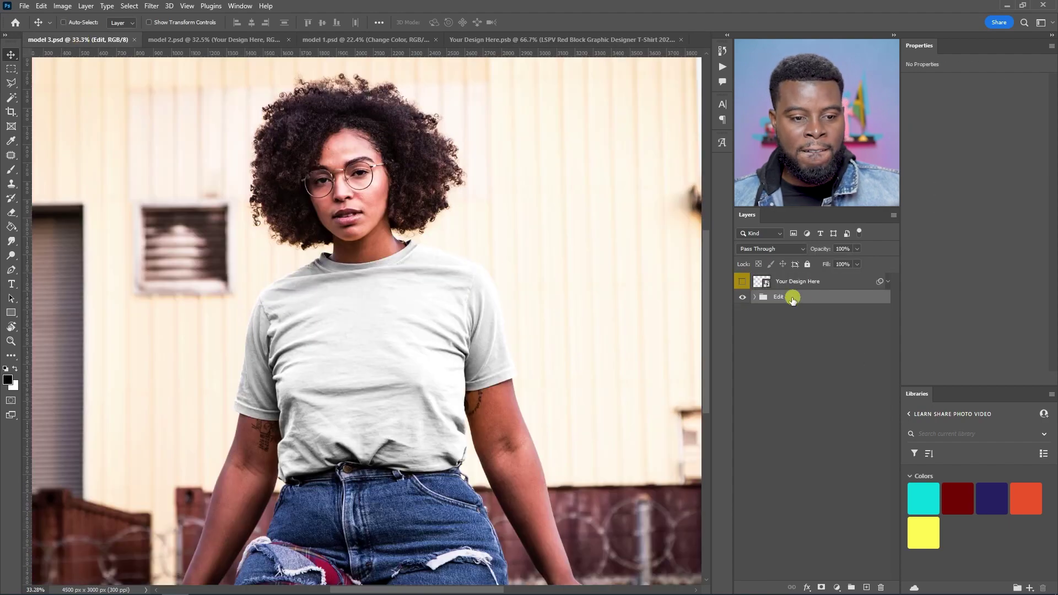
# - Paste the GRAPHIC DESIGNER design into the shirt placeholder, nudge it left, and save
pyautogui.doubleClick(767, 285)
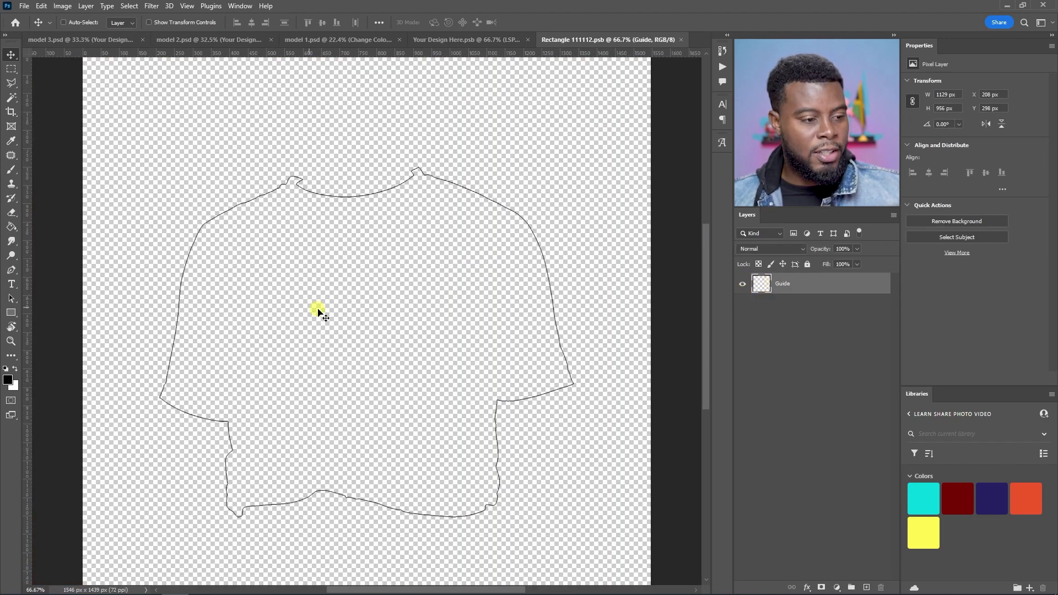
pyautogui.press('ctrl')
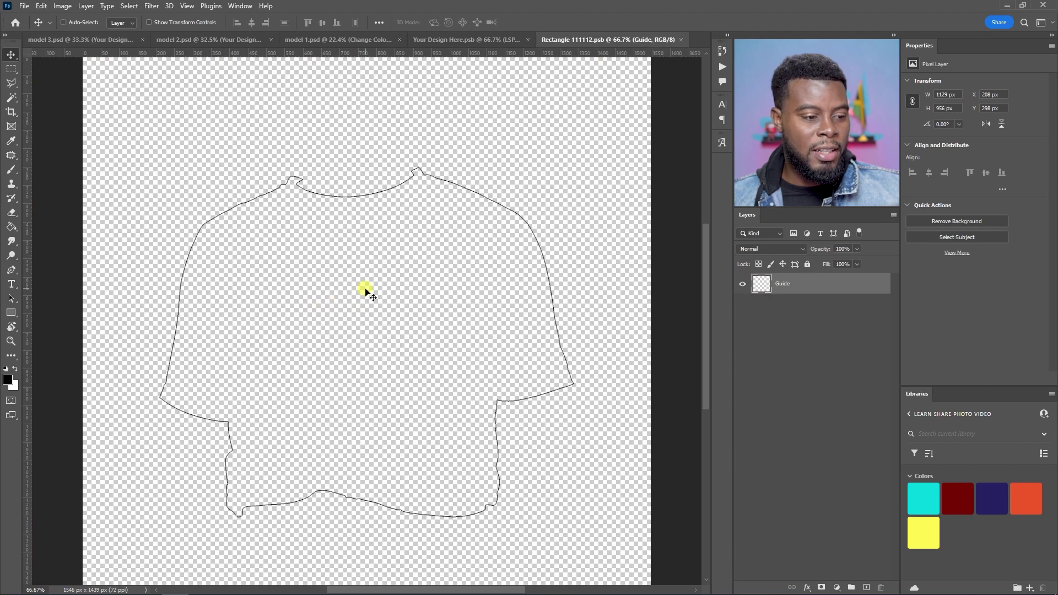
pyautogui.hotkey('ctrl', 'v')
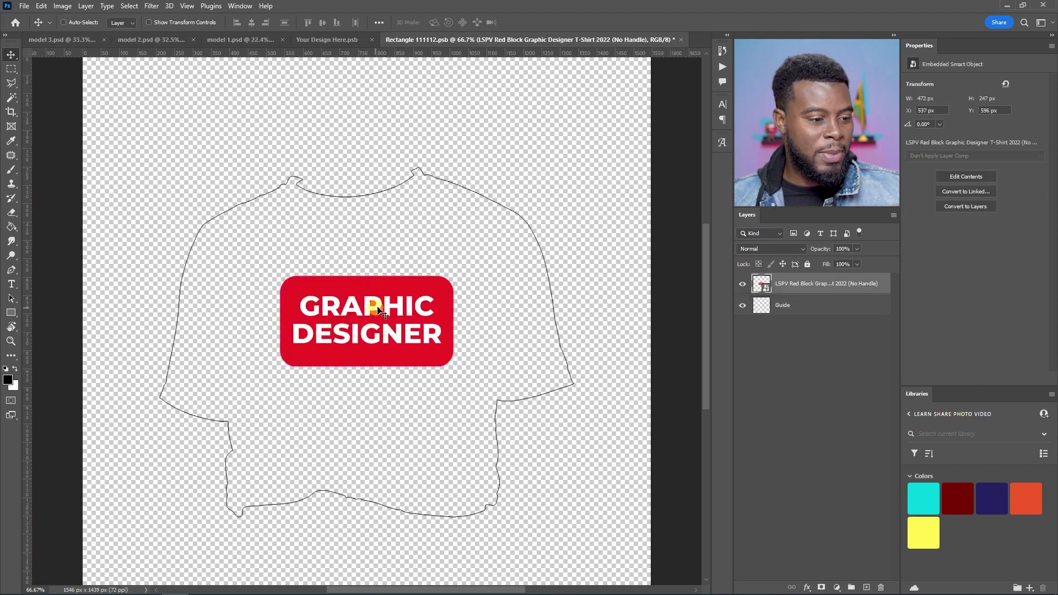
pyautogui.moveTo(371, 304); pyautogui.dragTo(362, 309)
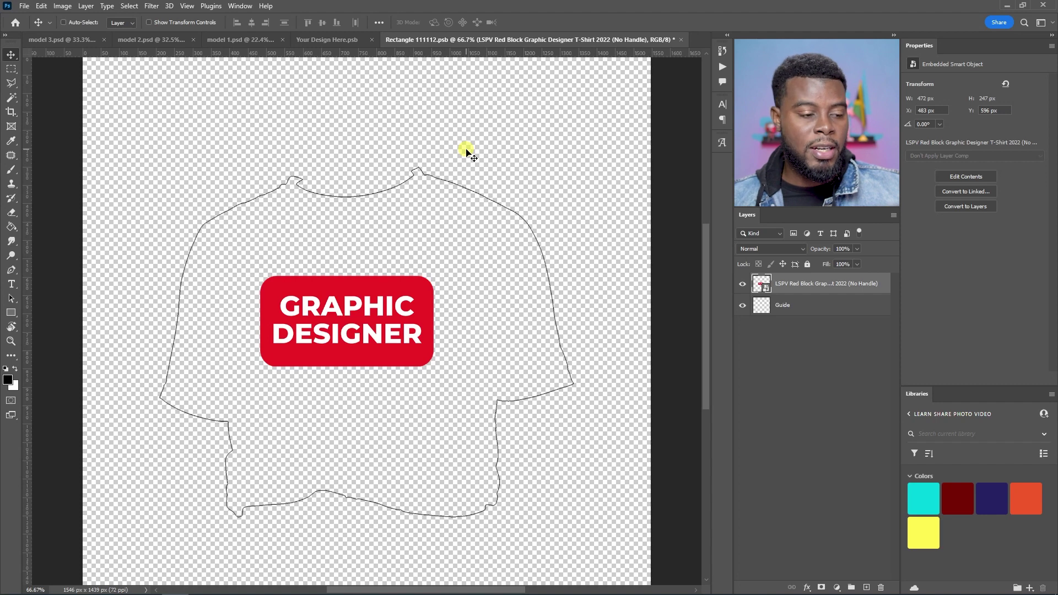
pyautogui.hotkey('ctrl', 's')
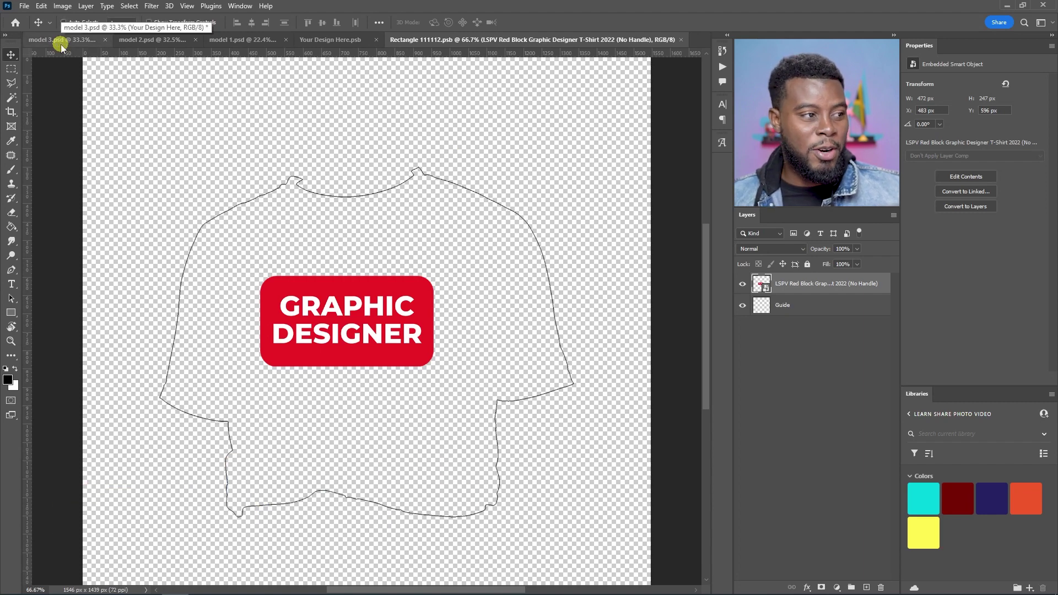
pyautogui.click(61, 44)
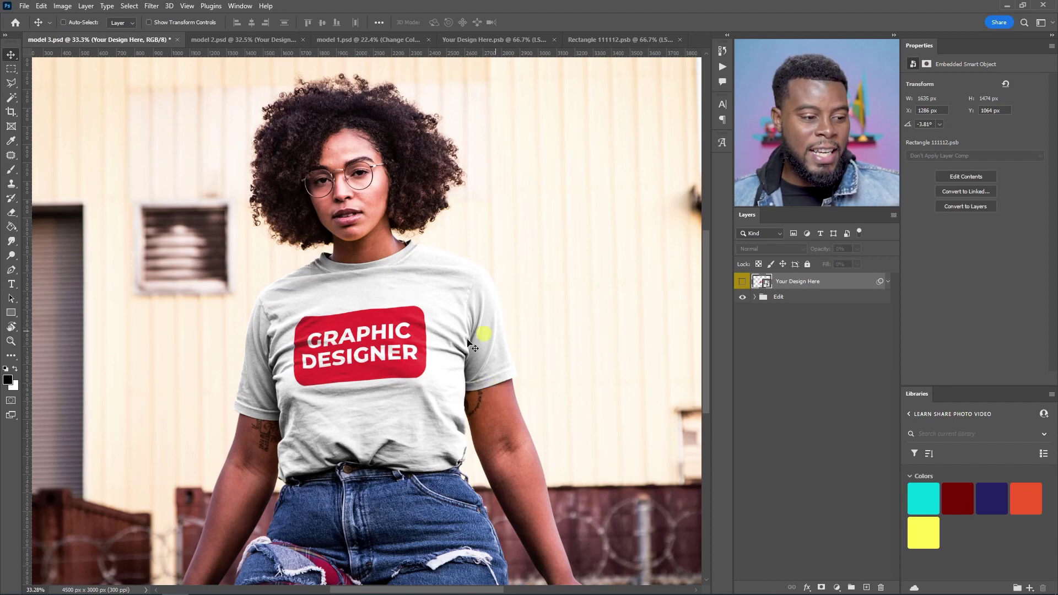
# - Scale the design from 18.73% to 16.44% (411 × 215 px), raise it on the chest, and save
pyautogui.scroll(2, 329, 385)
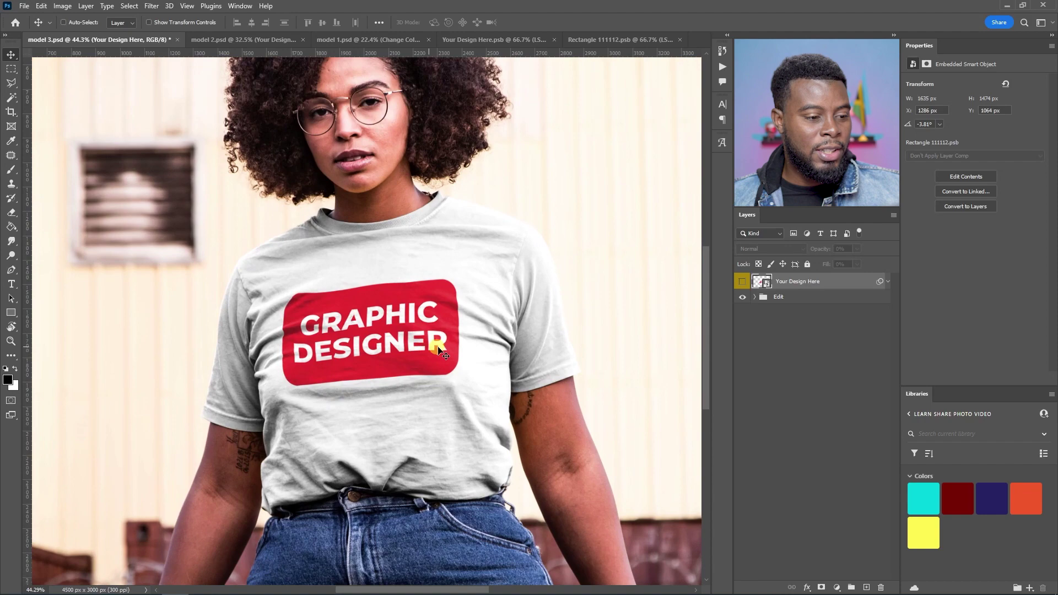
pyautogui.scroll(1, 427, 342)
pyautogui.click(610, 40)
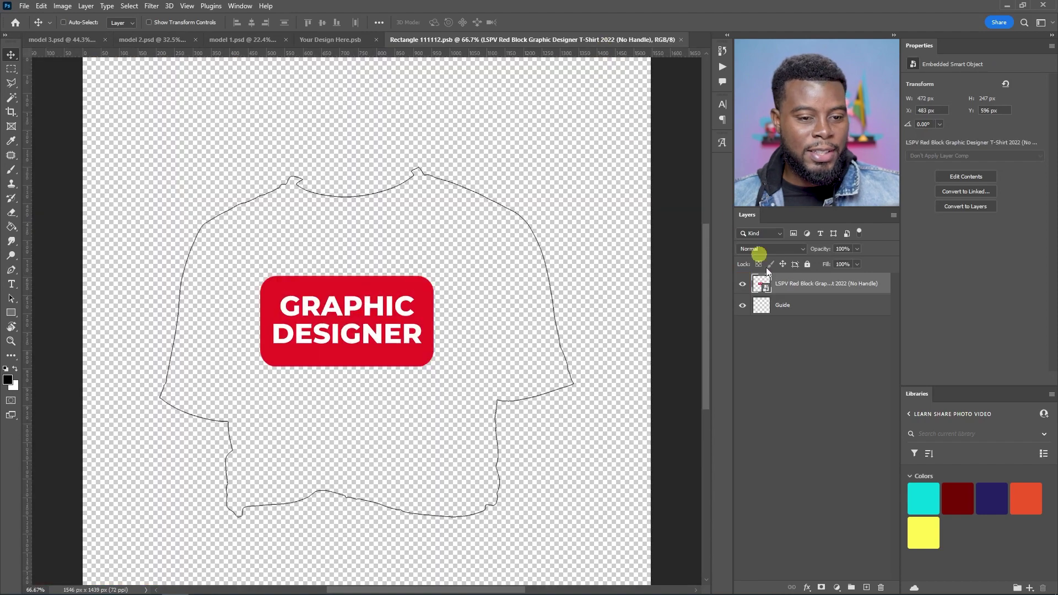
pyautogui.hotkey('ctrl', 't')
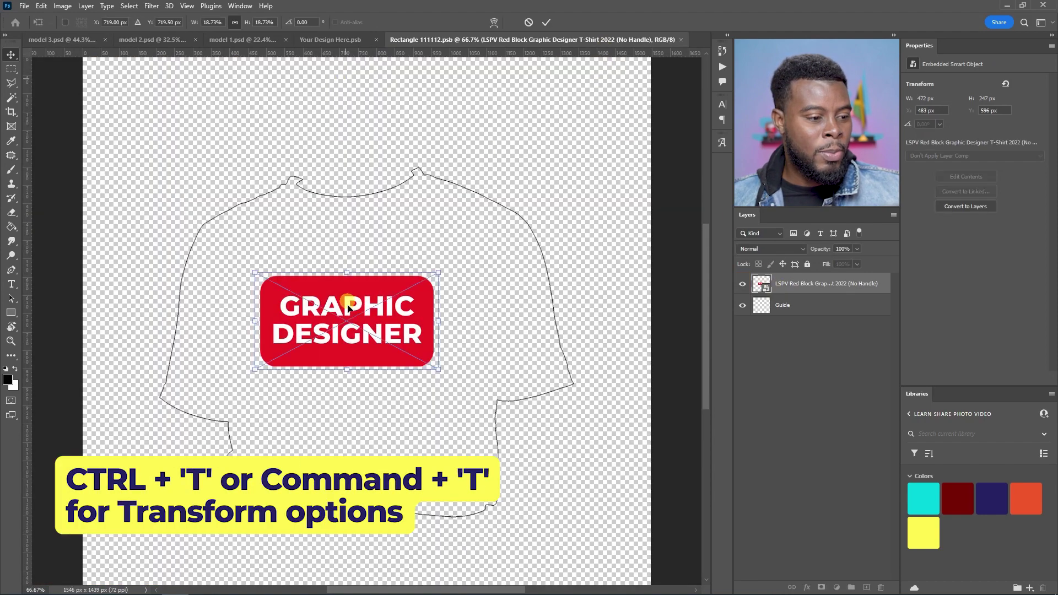
pyautogui.scroll(2, 351, 320)
pyautogui.scroll(2, 350, 319)
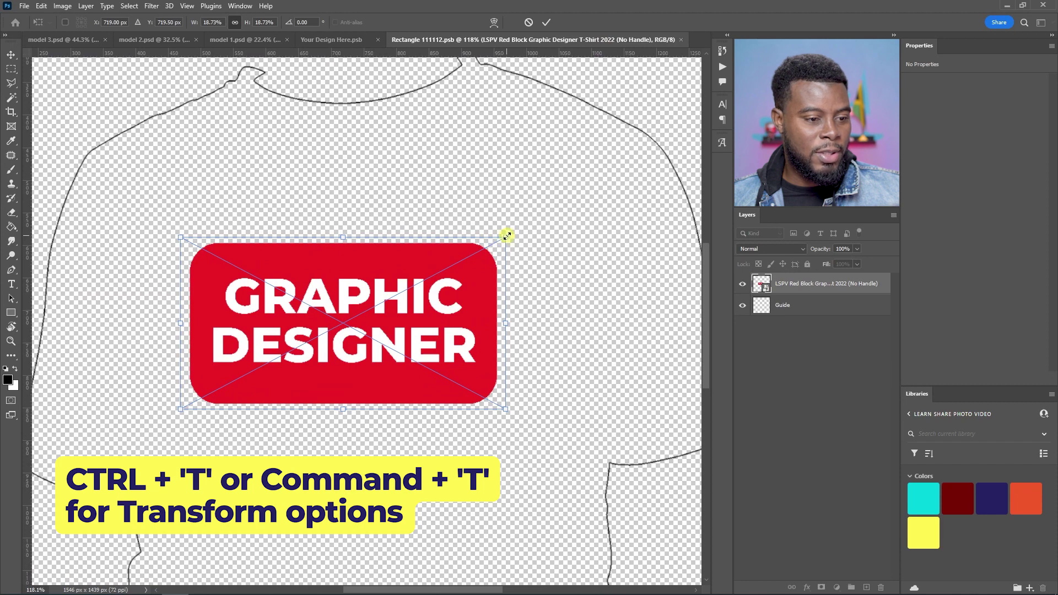
pyautogui.moveTo(506, 235); pyautogui.dragTo(465, 258)
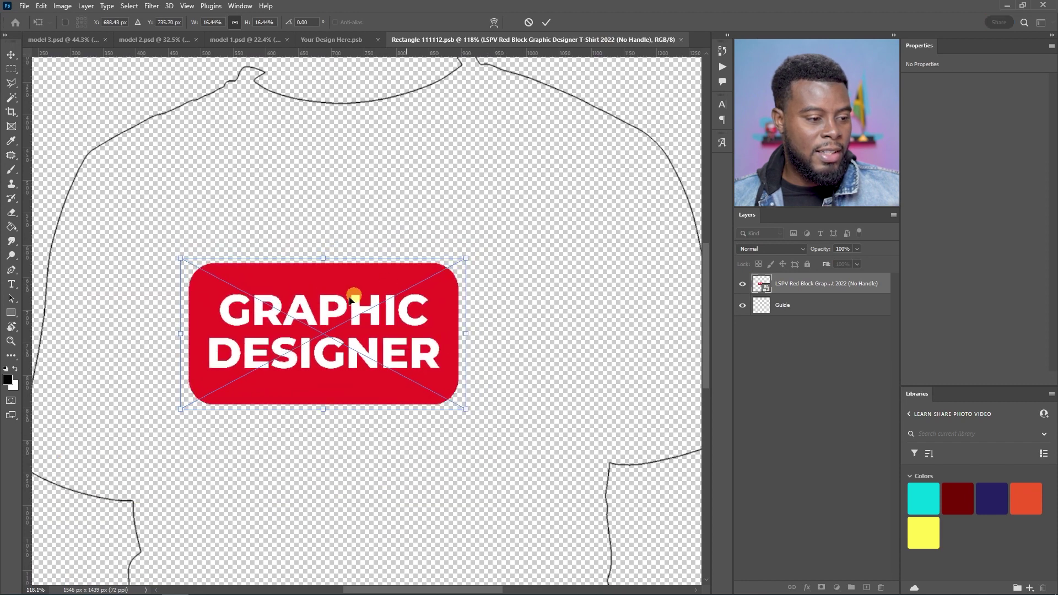
pyautogui.moveTo(350, 299); pyautogui.dragTo(360, 283)
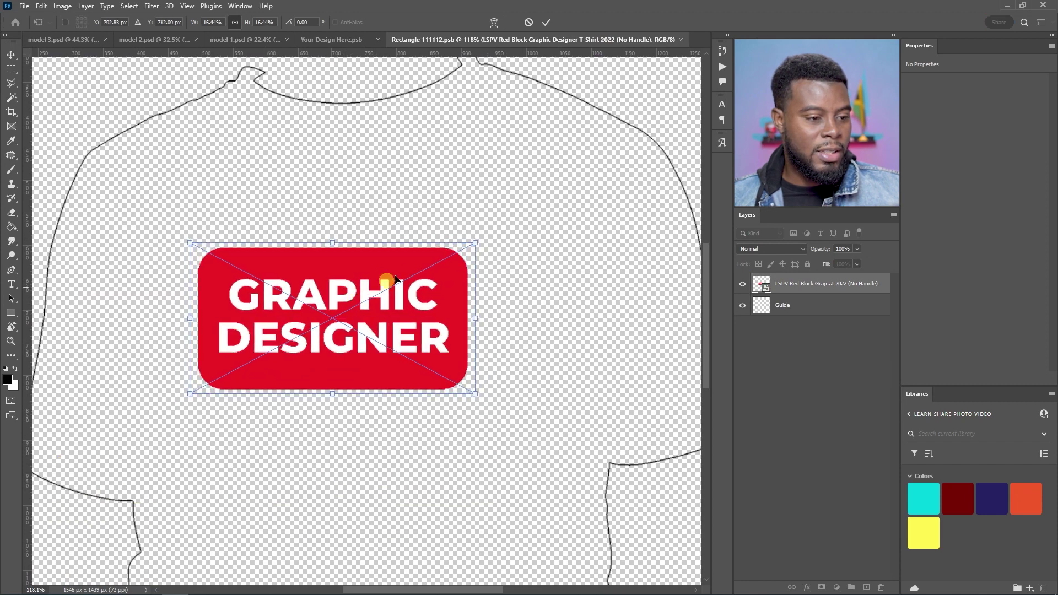
pyautogui.moveTo(397, 288); pyautogui.dragTo(406, 276)
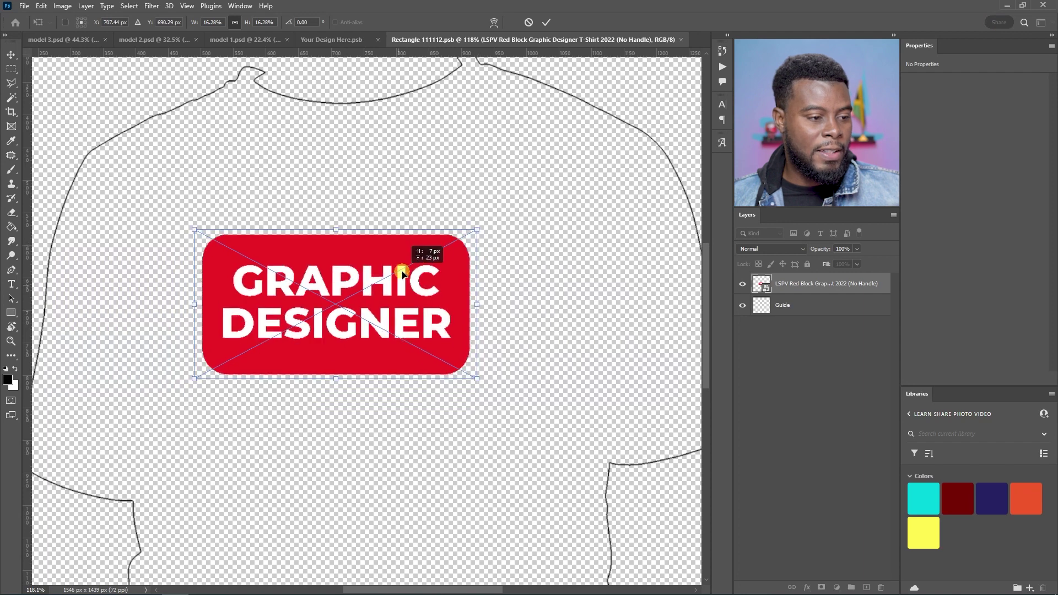
pyautogui.press('Return')
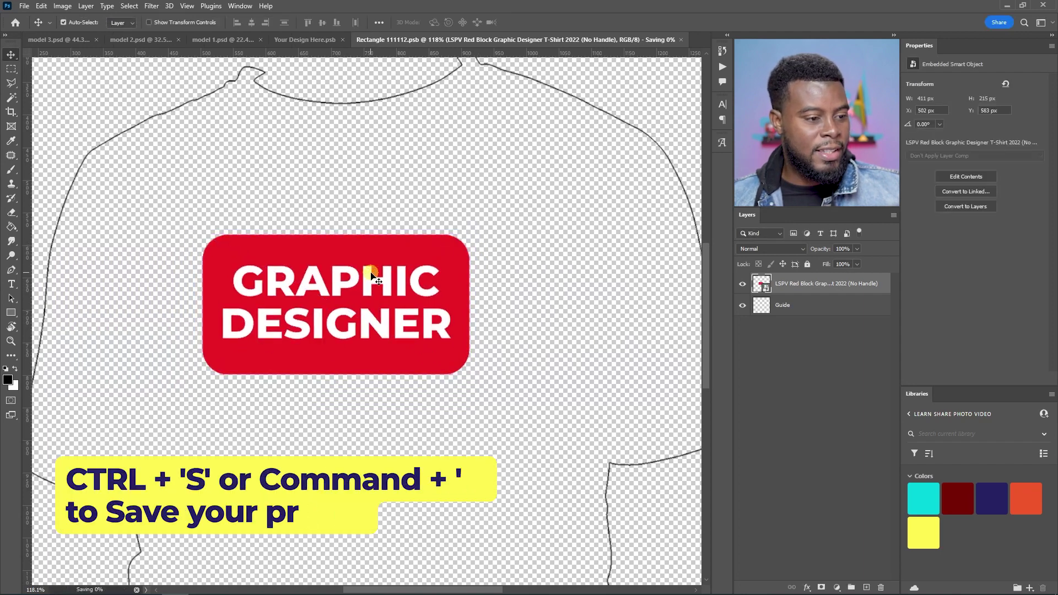
pyautogui.hotkey('ctrl', 's')
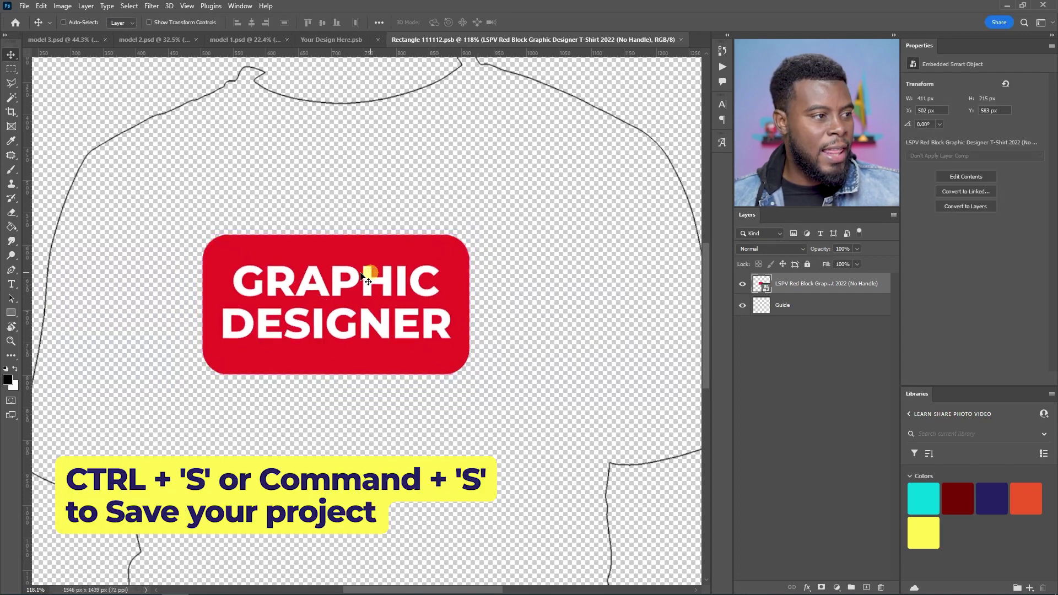
# - Change model 3.psd's Change Color fill to a pale light blue (a3e5f1) and confirm
pyautogui.click(74, 42)
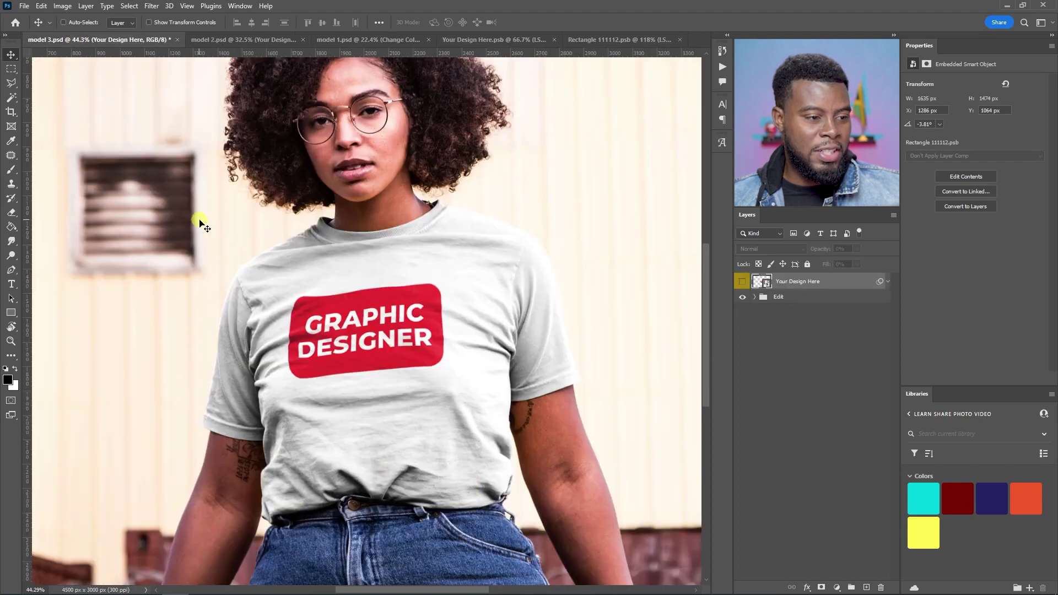
pyautogui.scroll(-3, 198, 221)
pyautogui.scroll(-2, 198, 220)
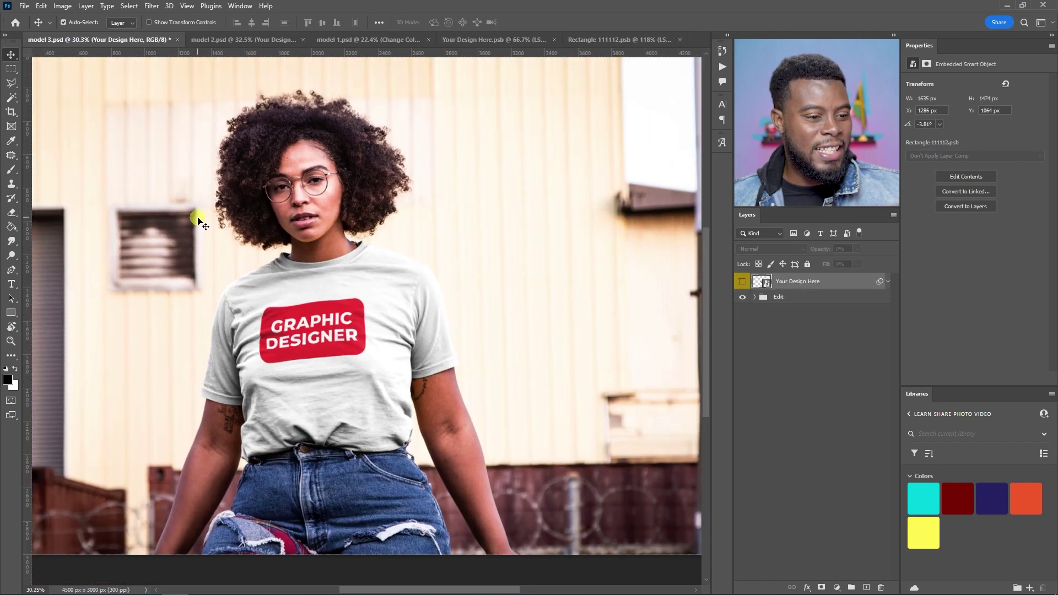
pyautogui.press('ctrl')
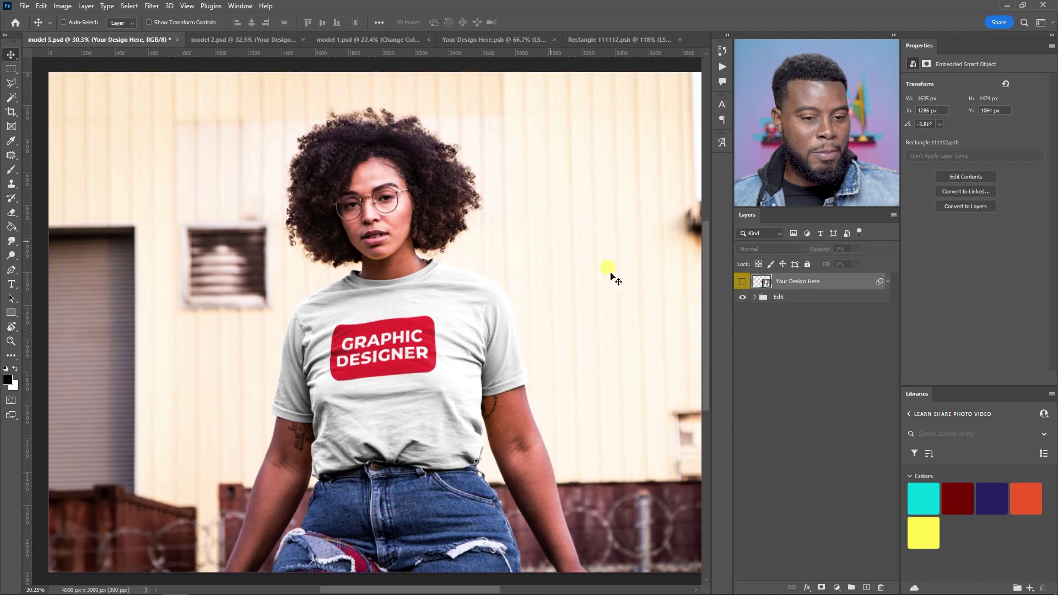
pyautogui.click(754, 298)
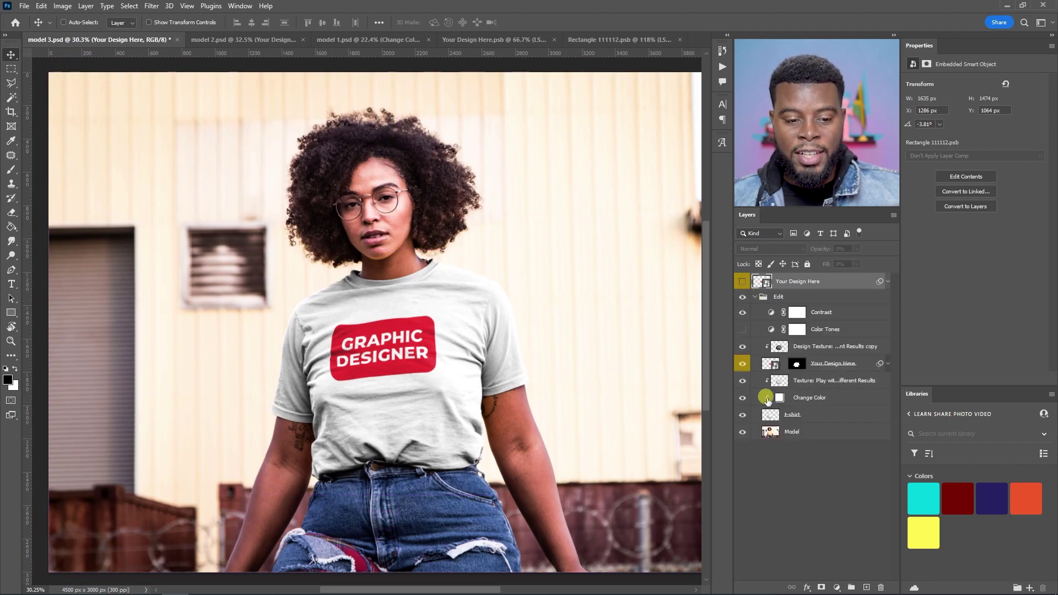
pyautogui.click(781, 398)
pyautogui.doubleClick(781, 398)
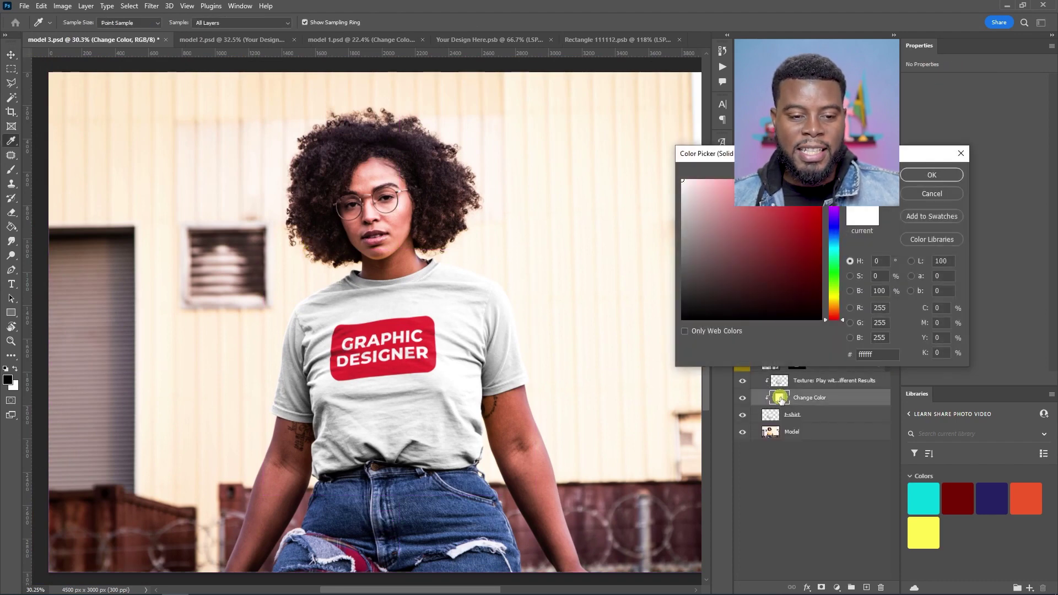
pyautogui.click(835, 296)
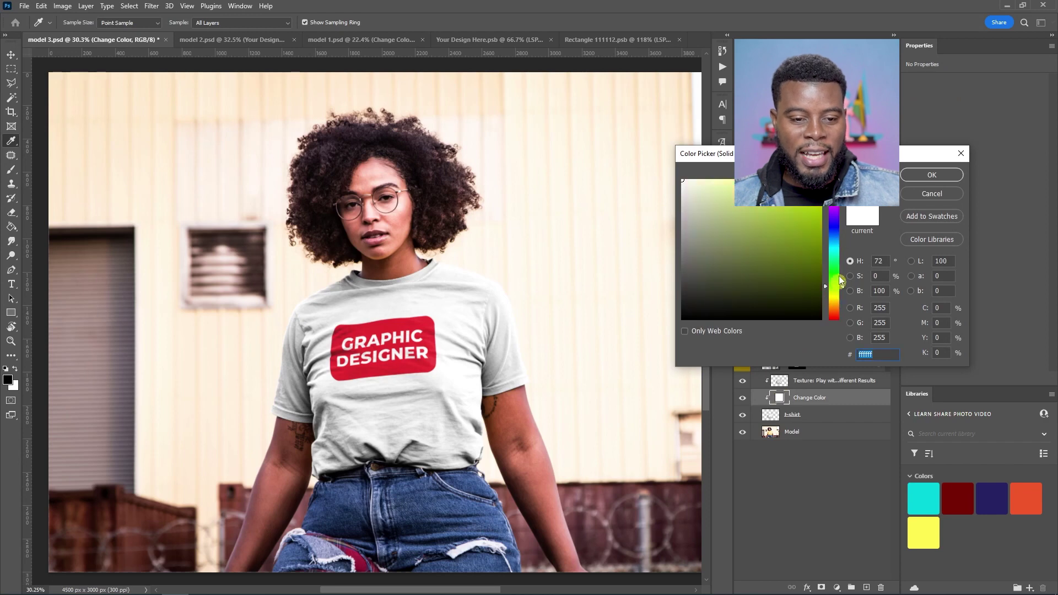
pyautogui.moveTo(838, 280); pyautogui.dragTo(838, 246)
pyautogui.click(727, 184)
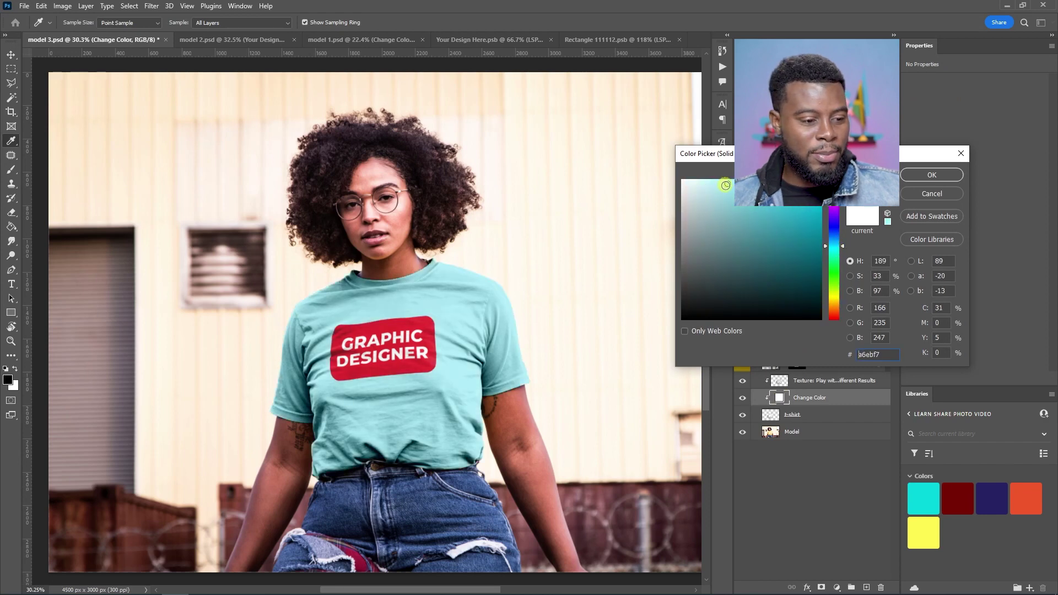
pyautogui.moveTo(731, 187)
pyautogui.mouseDown()
pyautogui.moveTo(632, 373)
pyautogui.moveTo(738, 184)
pyautogui.moveTo(716, 182)
pyautogui.moveTo(724, 188)
pyautogui.mouseUp()
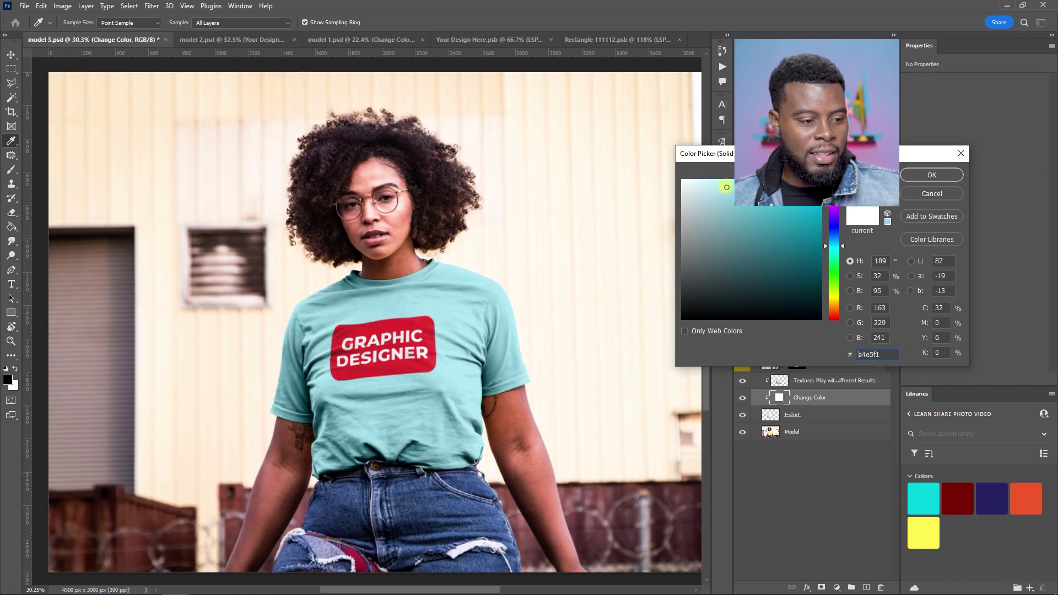
pyautogui.click(931, 174)
pyautogui.scroll(2, 482, 269)
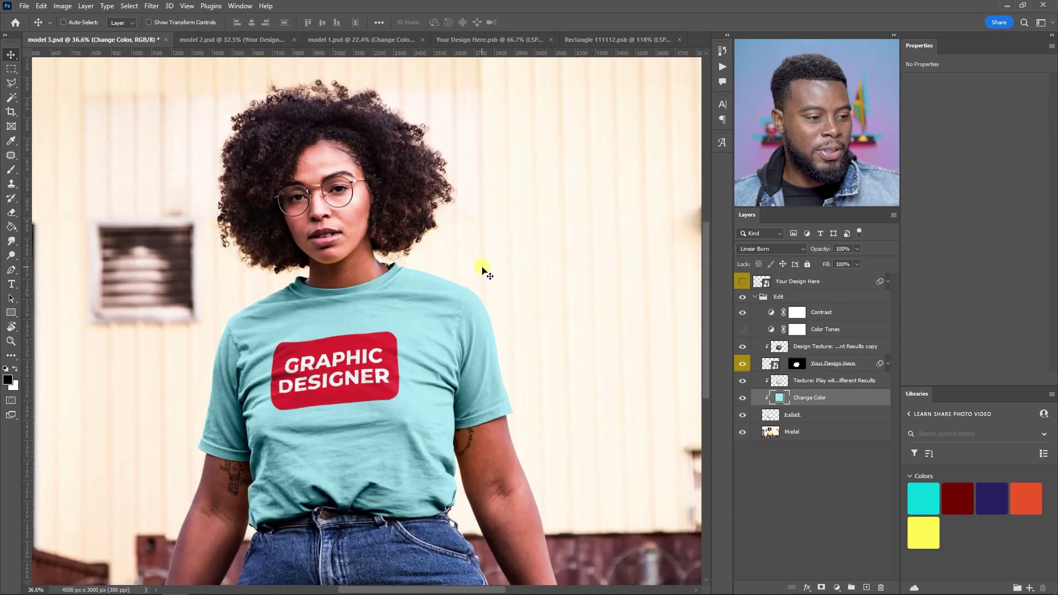